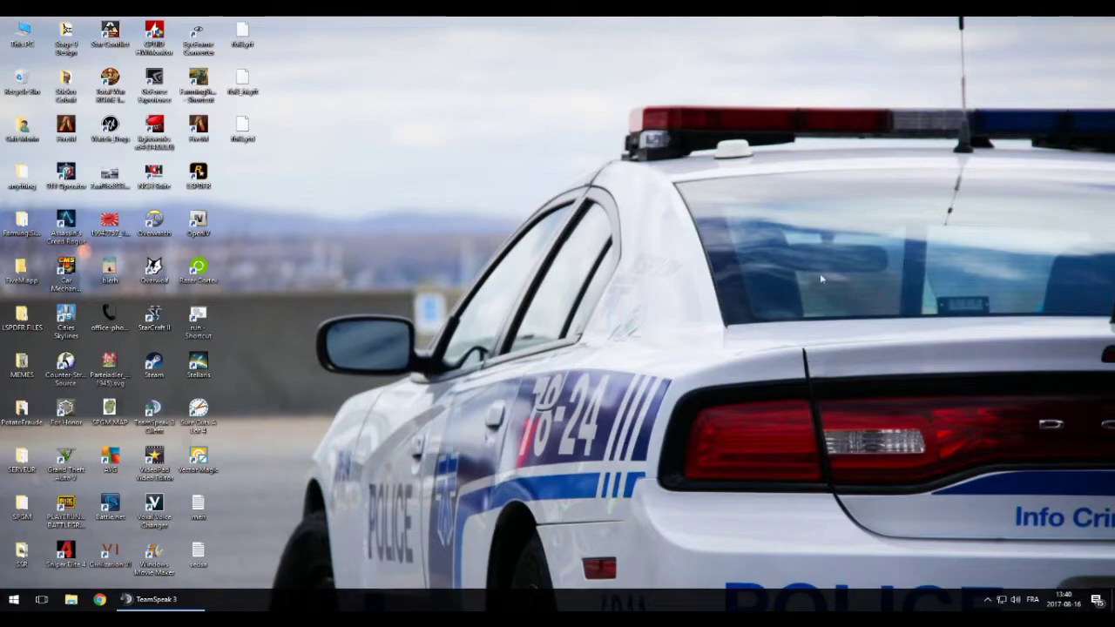
# Step: Switch to TeamSpeak 3 and disconnect from the current server
pyautogui.click(156, 599)
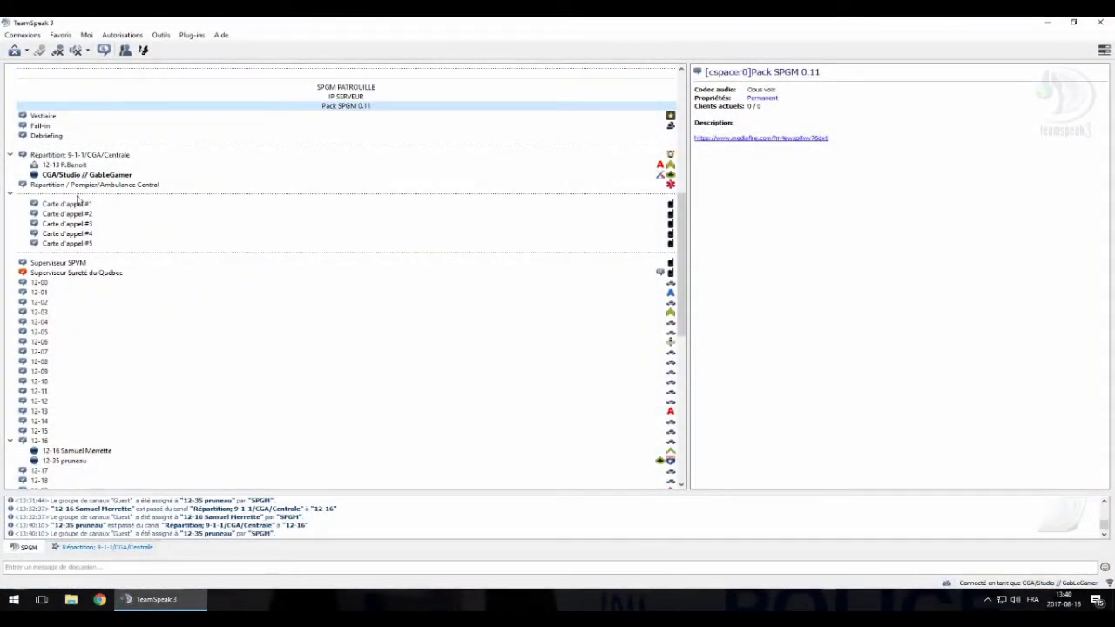
pyautogui.click(23, 35)
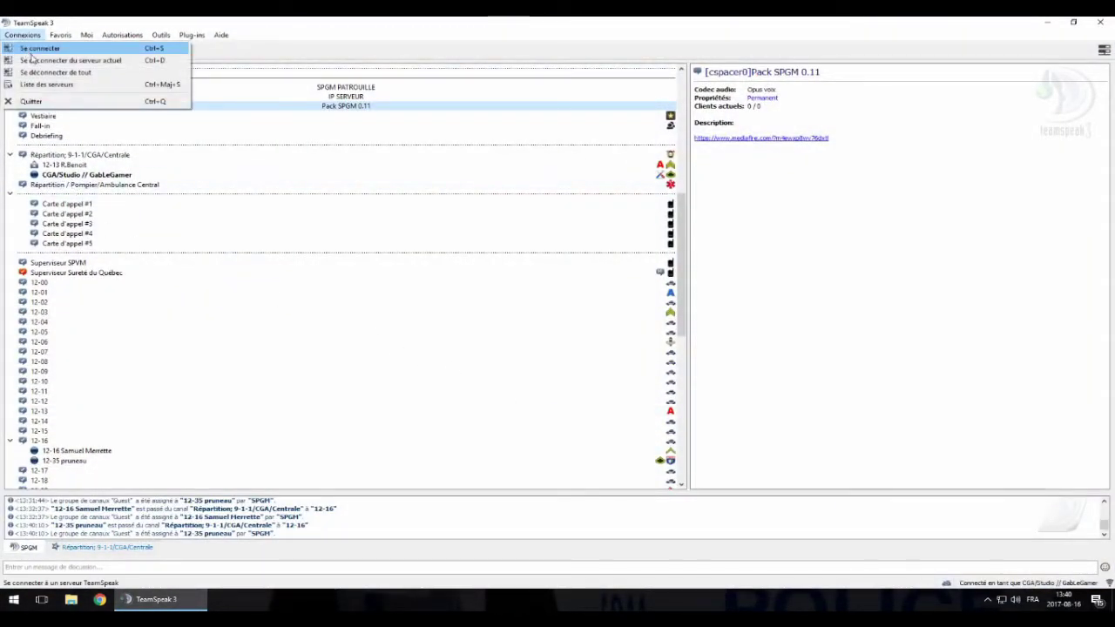
pyautogui.click(35, 60)
# Step: Open the server connection dialog and set the hotkey profile to POLICE
pyautogui.click(23, 35)
pyautogui.click(53, 47)
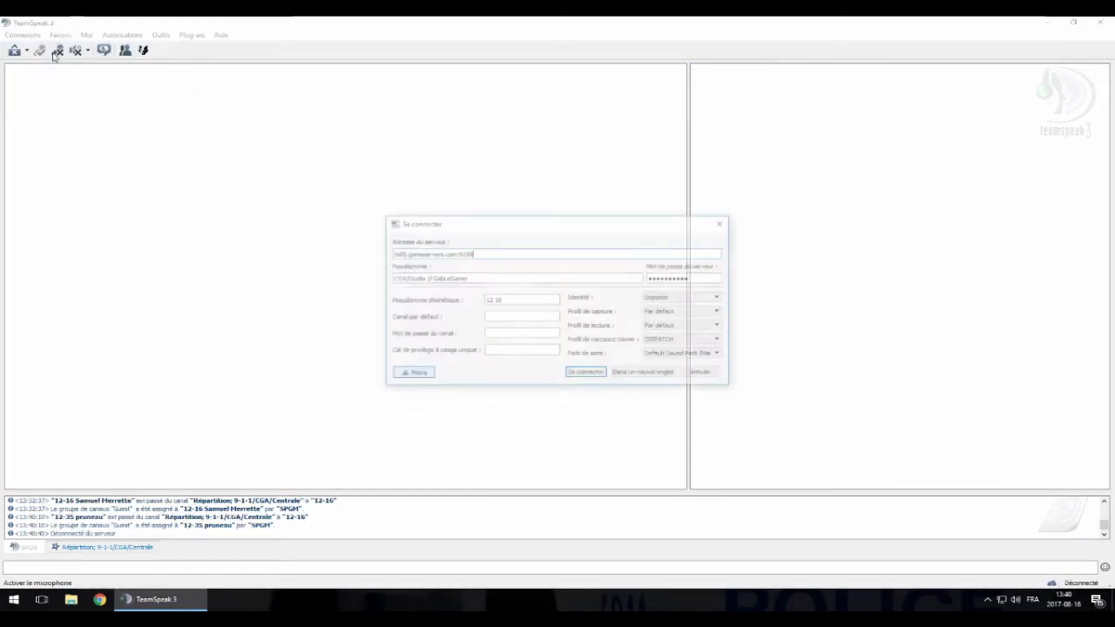
pyautogui.click(667, 341)
pyautogui.click(668, 372)
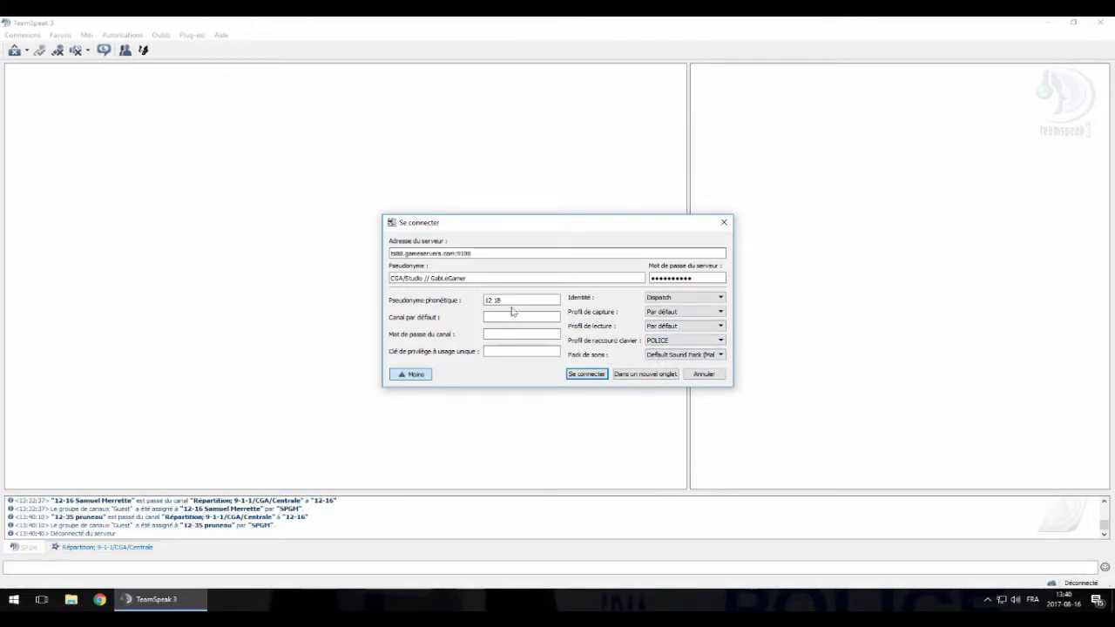
# Step: Replace the CGA/Studio // prefix of the nickname with 12-18
pyautogui.moveTo(428, 277); pyautogui.dragTo(373, 282)
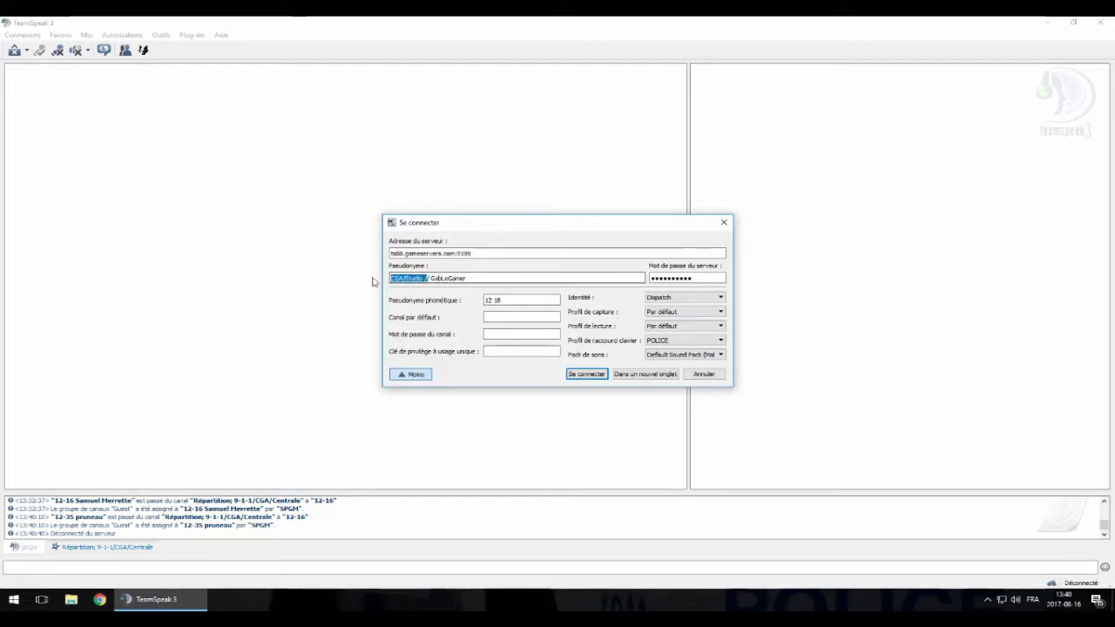
pyautogui.press('BackSpace')
pyautogui.press('Delete')
pyautogui.press('Delete')
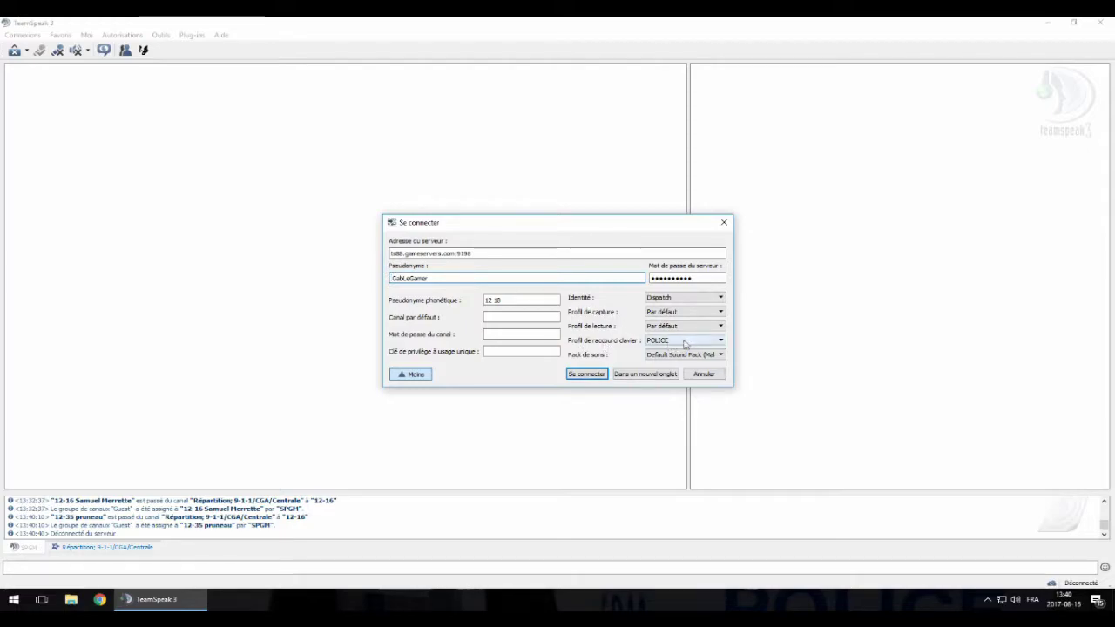
pyautogui.write('12-18')
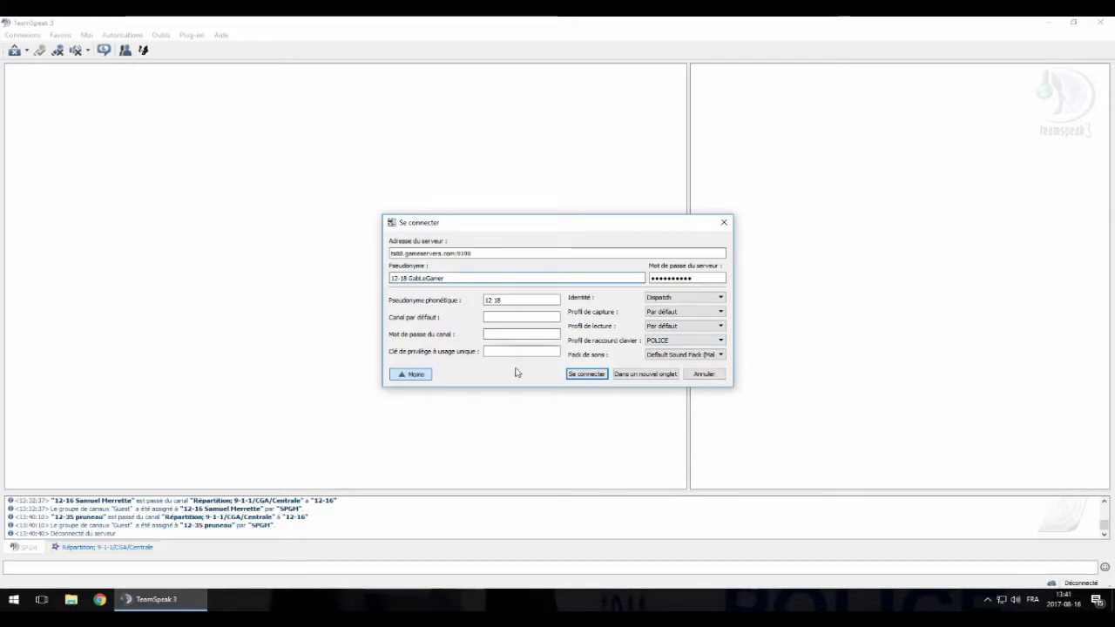
# Step: Connect to the server and join the channel "Besoin d'aide - Soutien technique"
pyautogui.click(584, 374)
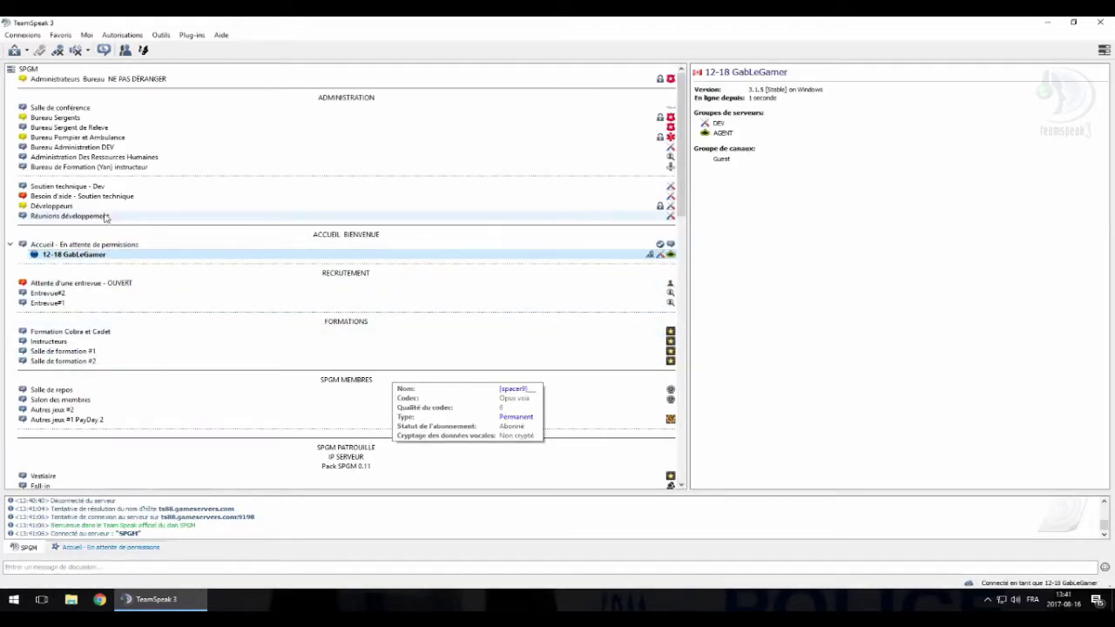
pyautogui.doubleClick(83, 196)
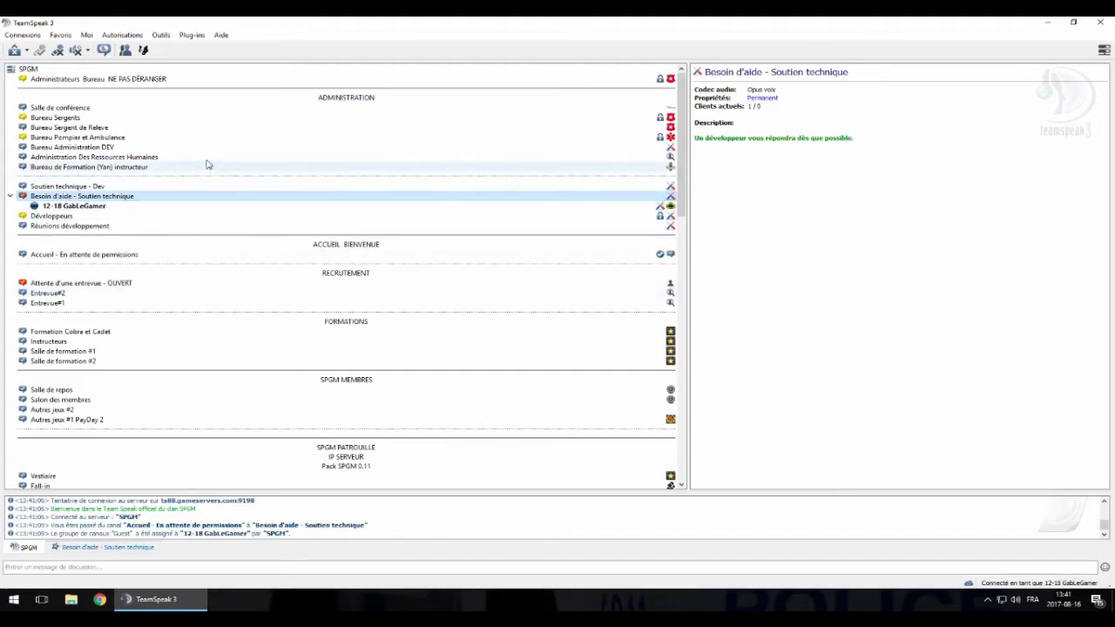
pyautogui.click(163, 36)
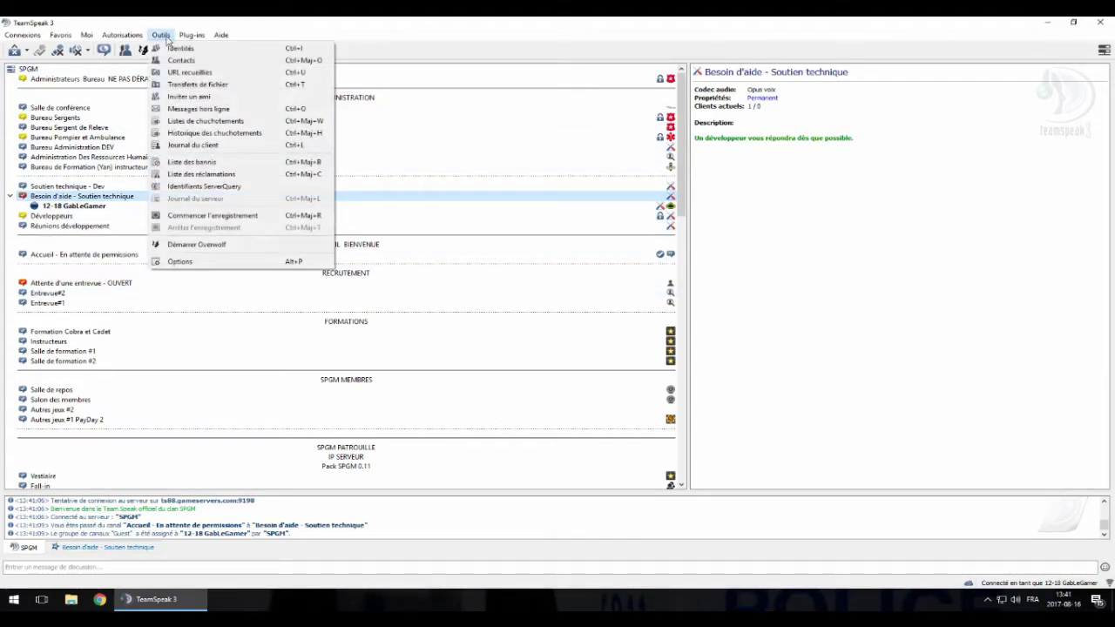
pyautogui.click(183, 262)
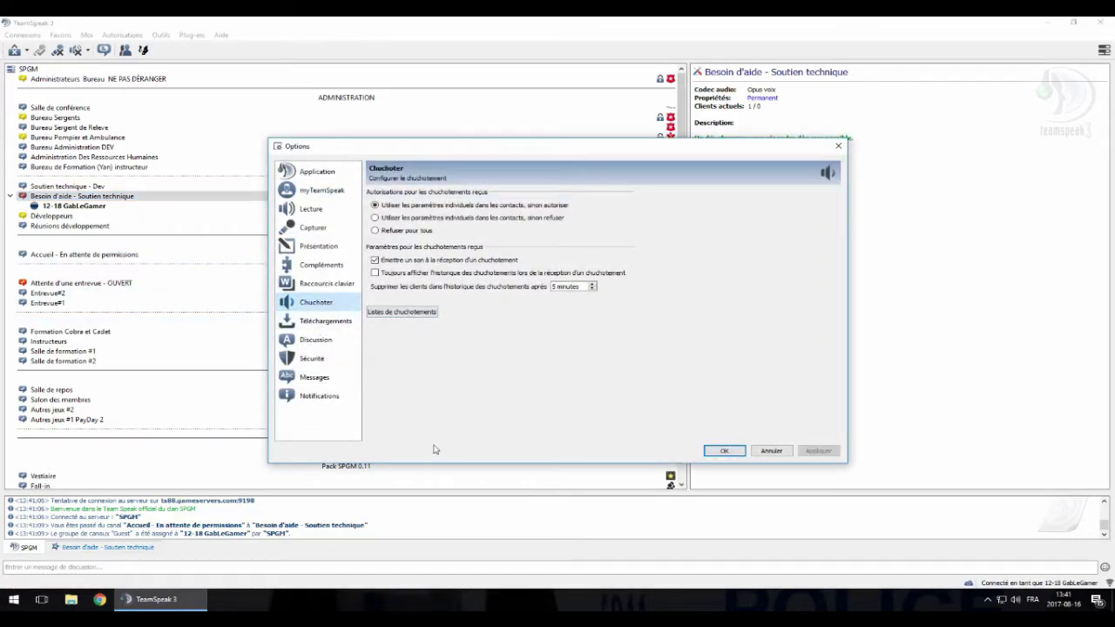
pyautogui.click(770, 450)
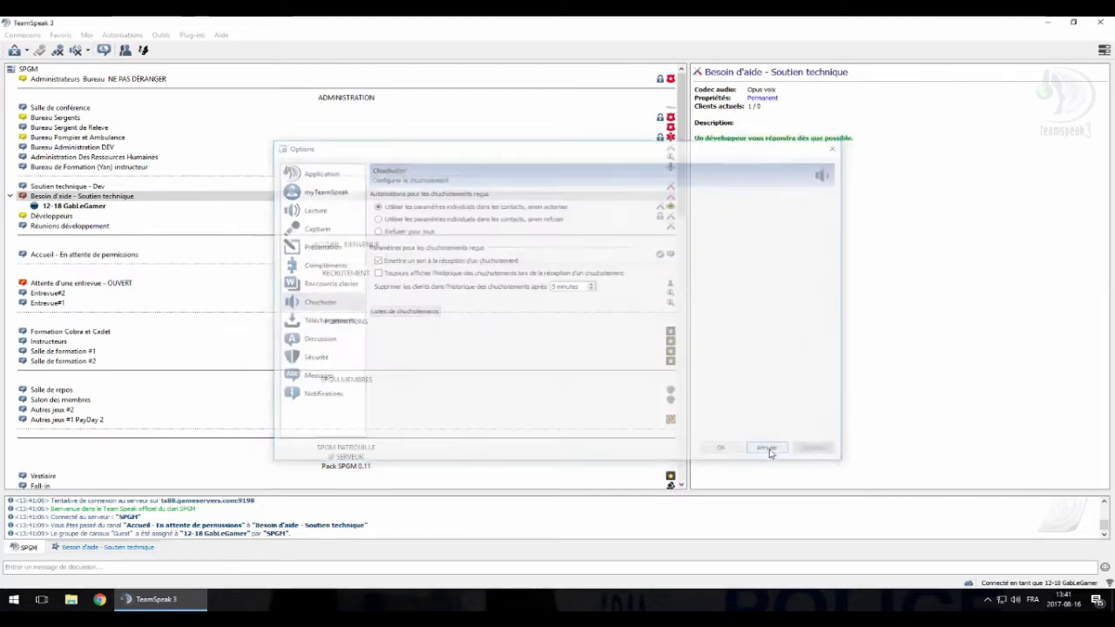
# Step: Open the whisper lists window from the whisper options
pyautogui.click(10, 35)
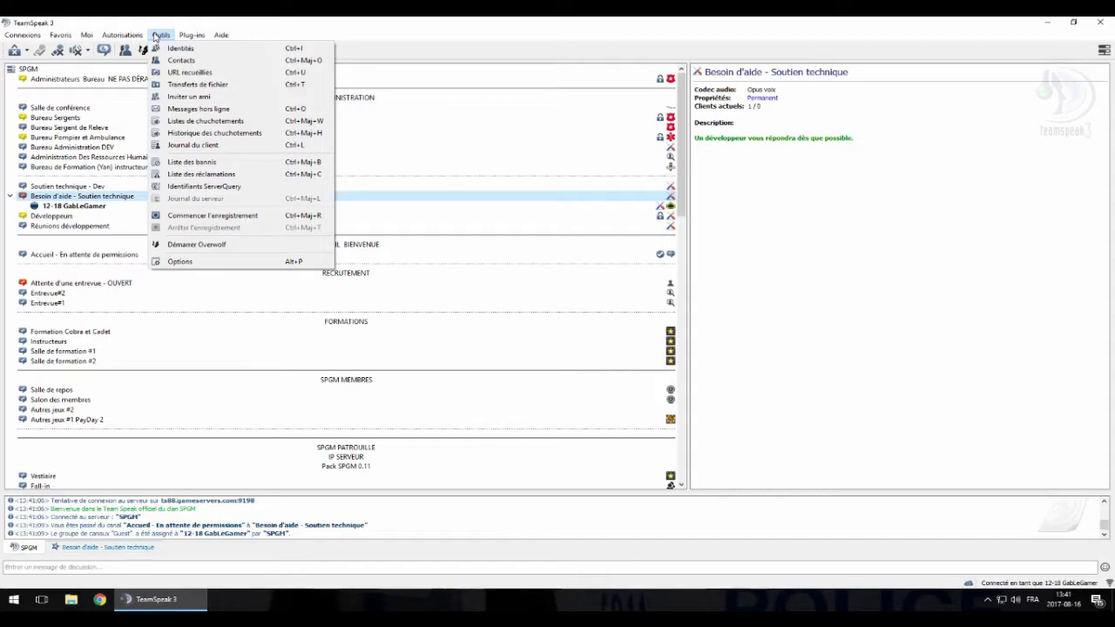
pyautogui.click(199, 261)
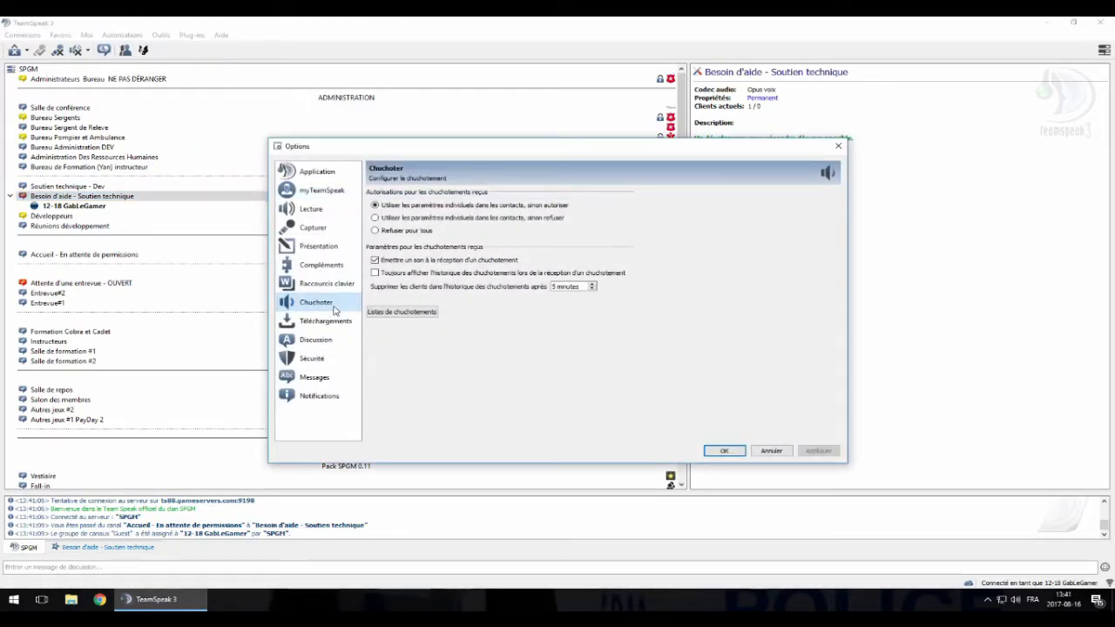
pyautogui.click(401, 311)
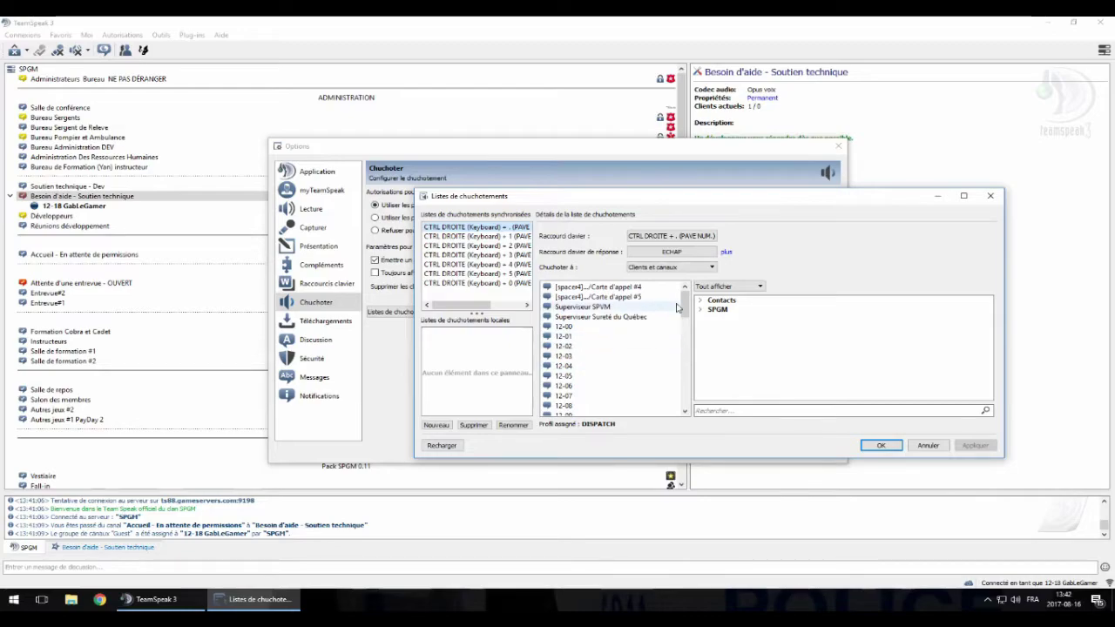
# Step: Create a new whisper list with the hotkey right Ctrl + numpad period, accepting the overlap with the existing shortcut
pyautogui.click(447, 427)
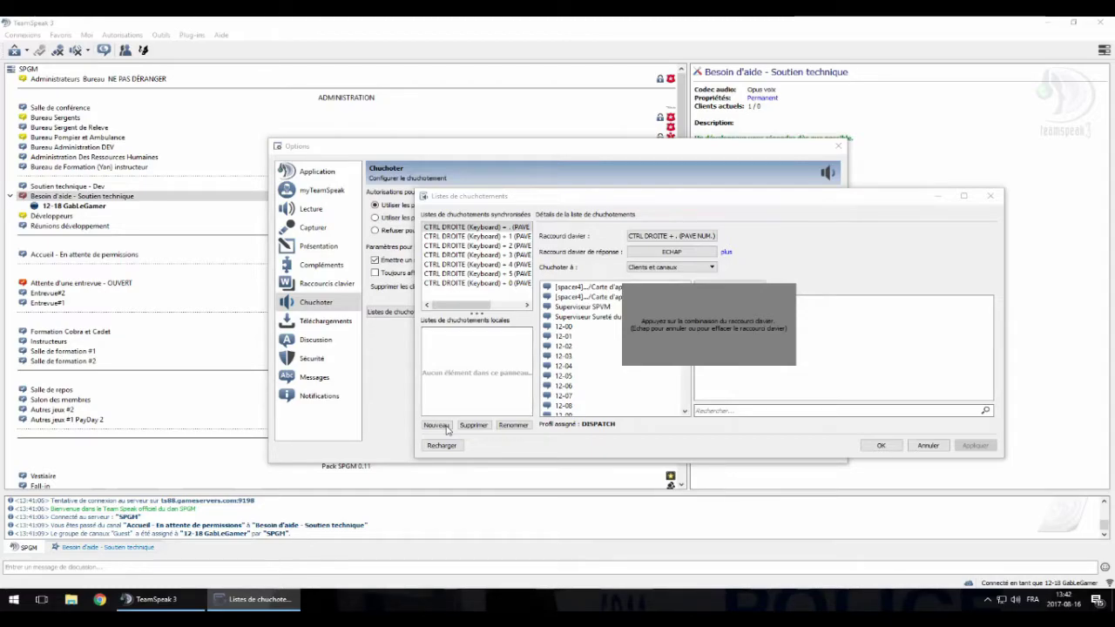
pyautogui.press('Control_R')
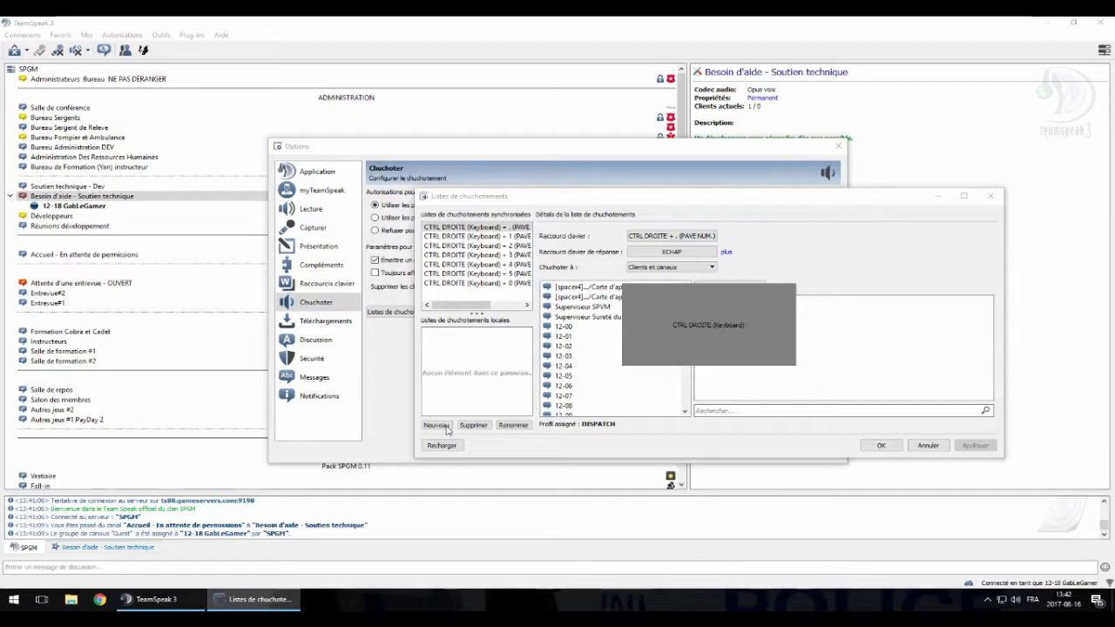
pyautogui.press('ctrl+KP_Decimal')
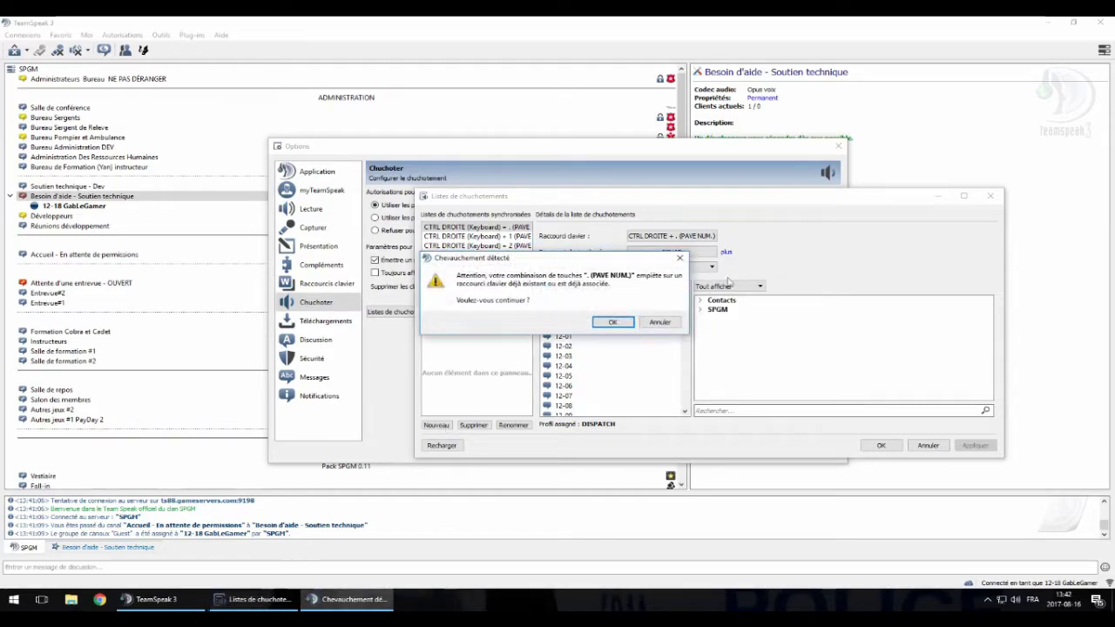
pyautogui.click(611, 323)
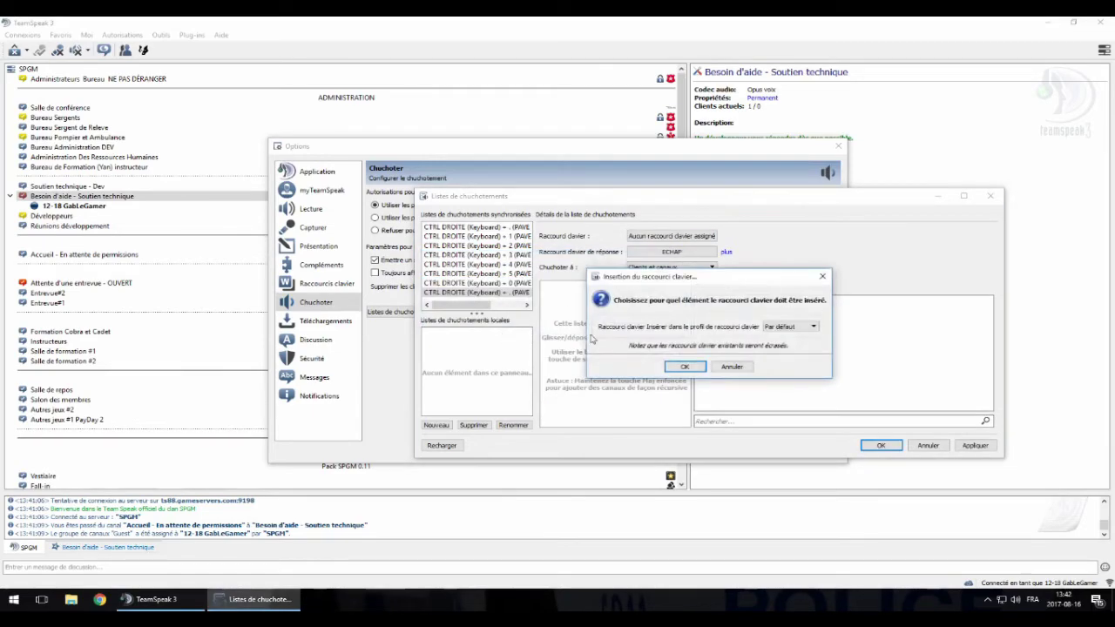
# Step: Assign the new whisper hotkey to the POLICE hotkey profile, keeping Escape as the reply hotkey
pyautogui.click(784, 331)
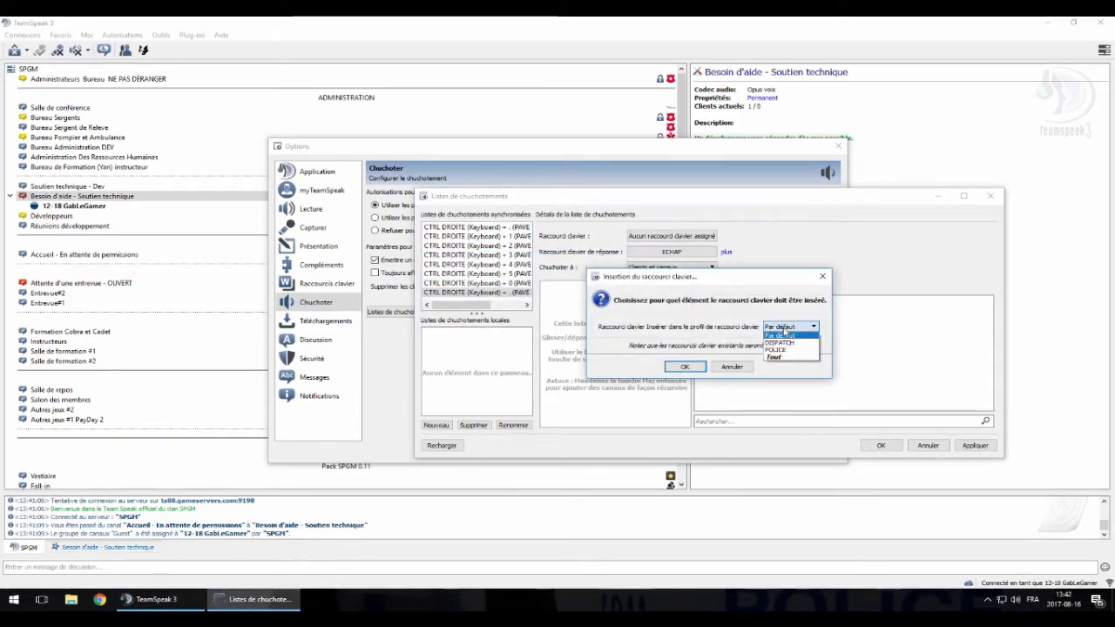
pyautogui.click(783, 334)
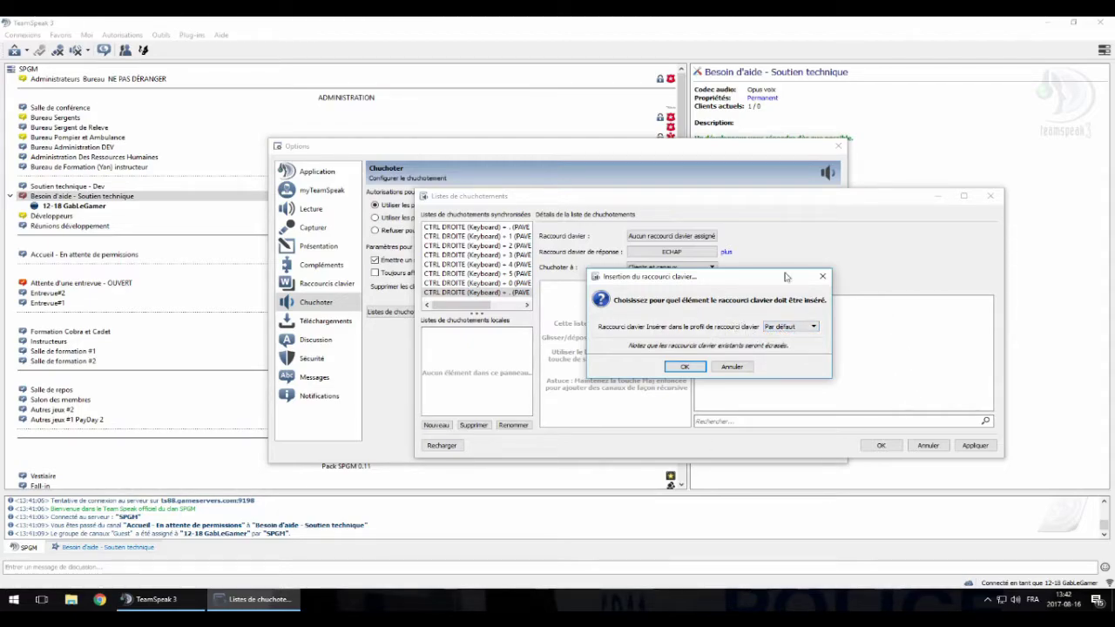
pyautogui.click(792, 328)
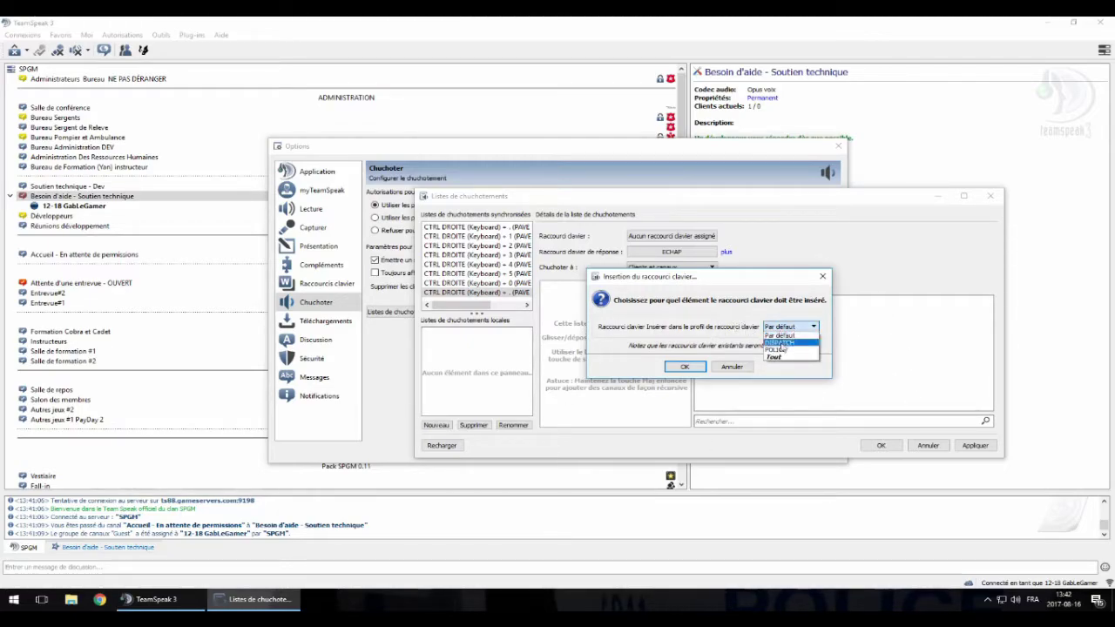
pyautogui.click(782, 349)
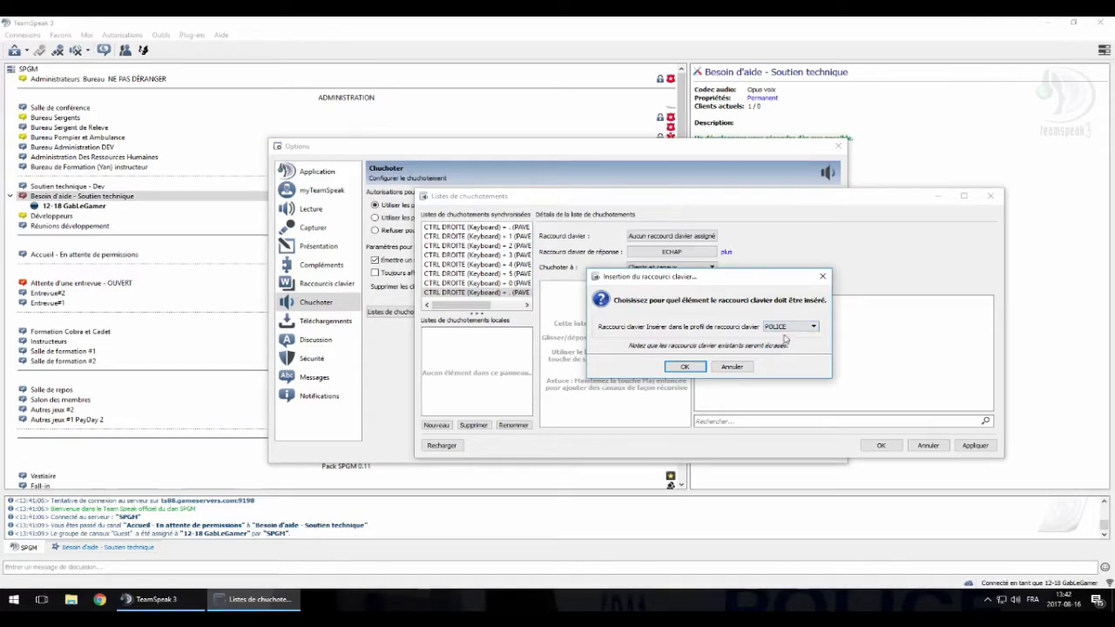
pyautogui.click(675, 367)
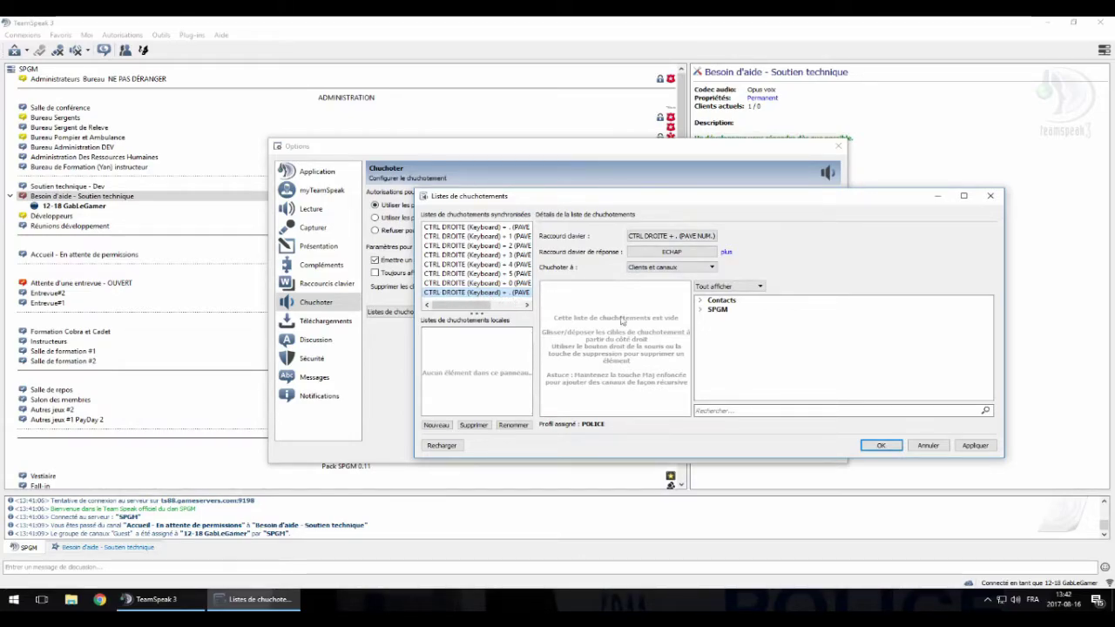
pyautogui.click(671, 252)
pyautogui.press('Escape')
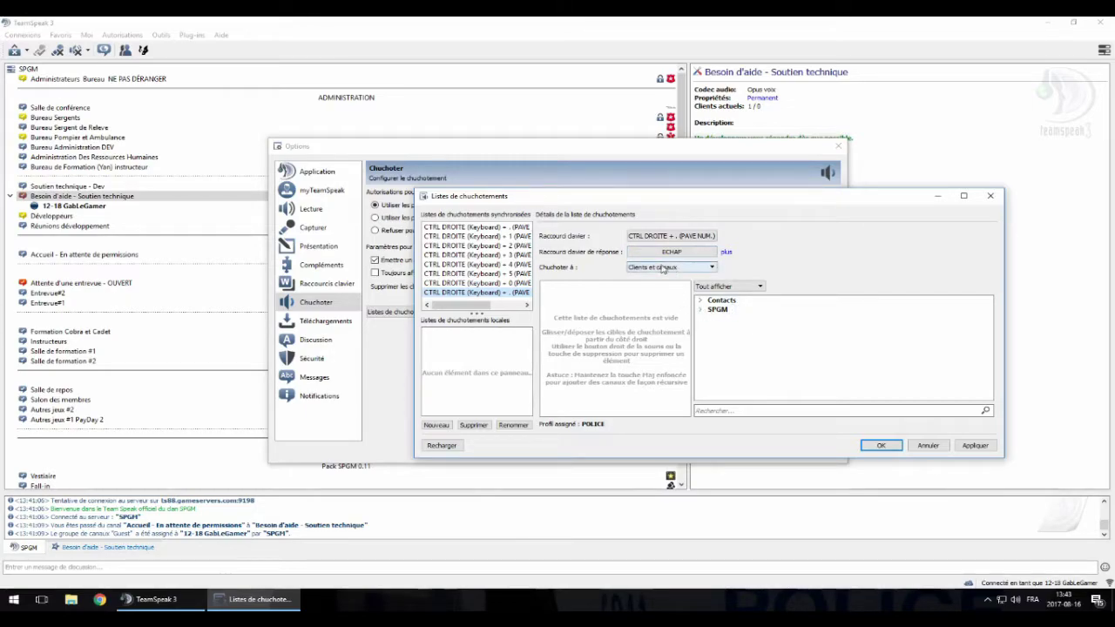
# Step: Add the SPGM channel "Répartition; 9-1-1/CGA/Centrale" to the new whisper list's targets
pyautogui.click(700, 310)
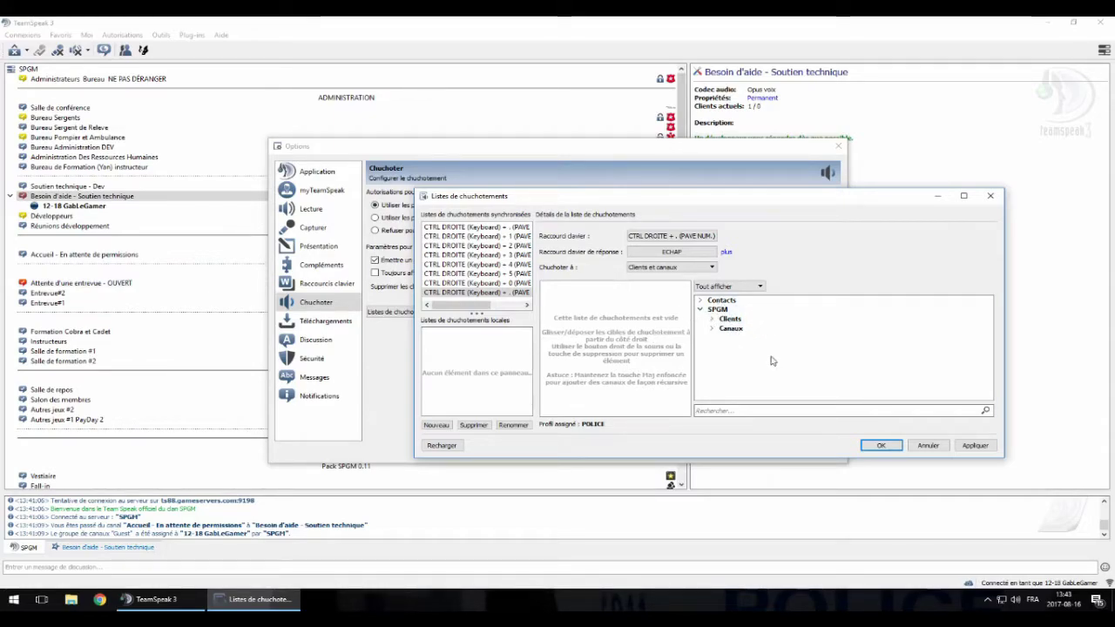
pyautogui.click(713, 330)
pyautogui.scroll(-5, 735, 366)
pyautogui.scroll(-8, 734, 368)
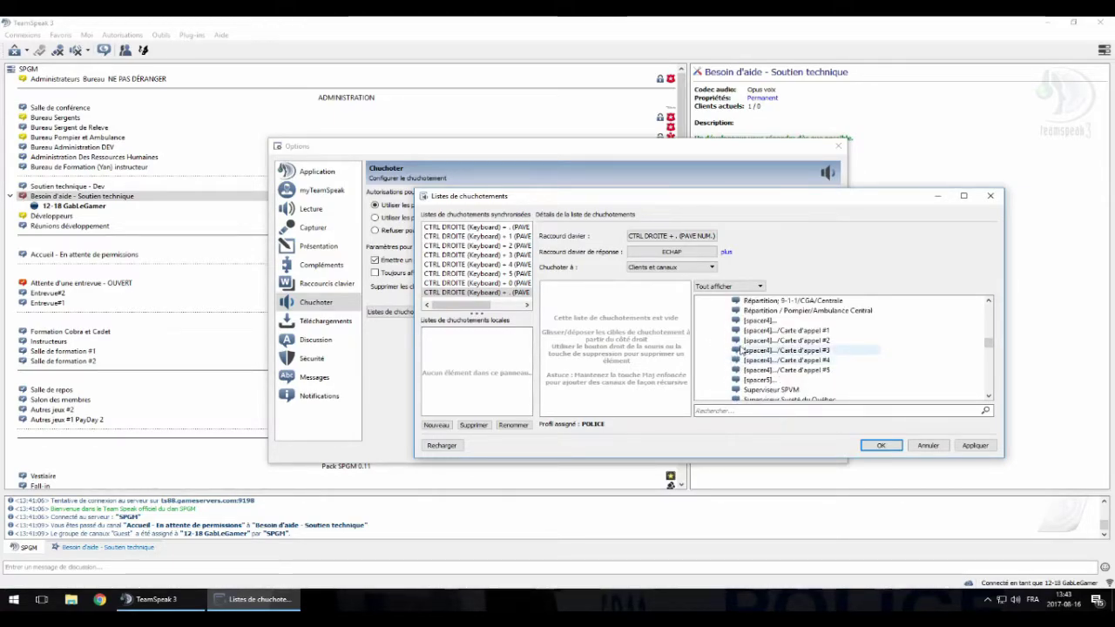
pyautogui.scroll(1, 758, 341)
pyautogui.moveTo(777, 332); pyautogui.dragTo(609, 331)
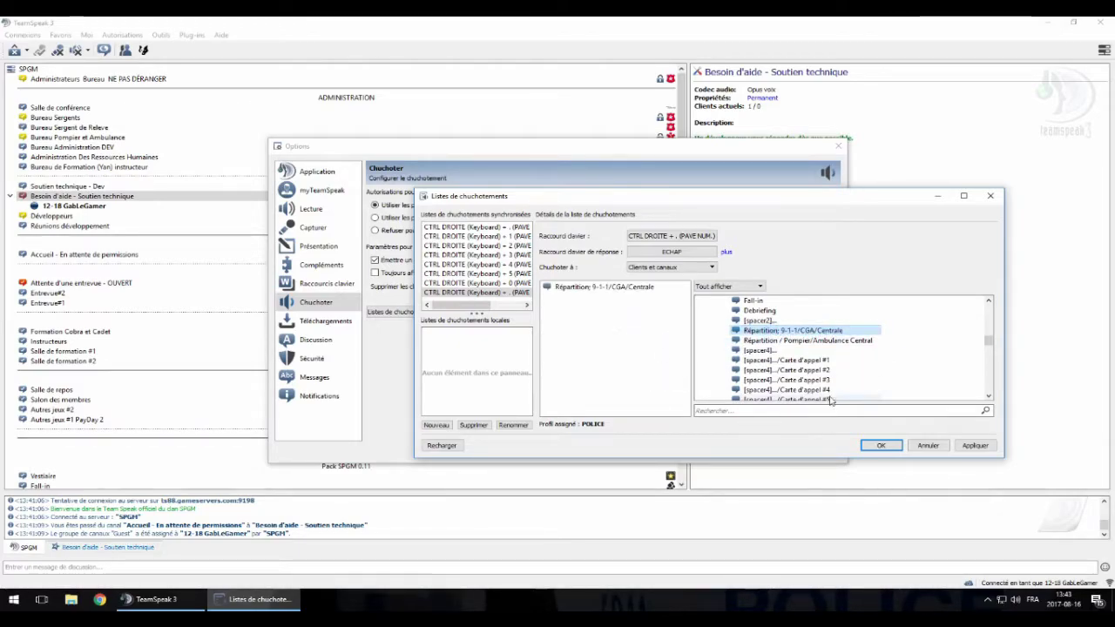
# Step: Add the channel "Répartition / Pompier/Ambulance Central" to the whisper targets and remove it again
pyautogui.moveTo(784, 340); pyautogui.dragTo(618, 349)
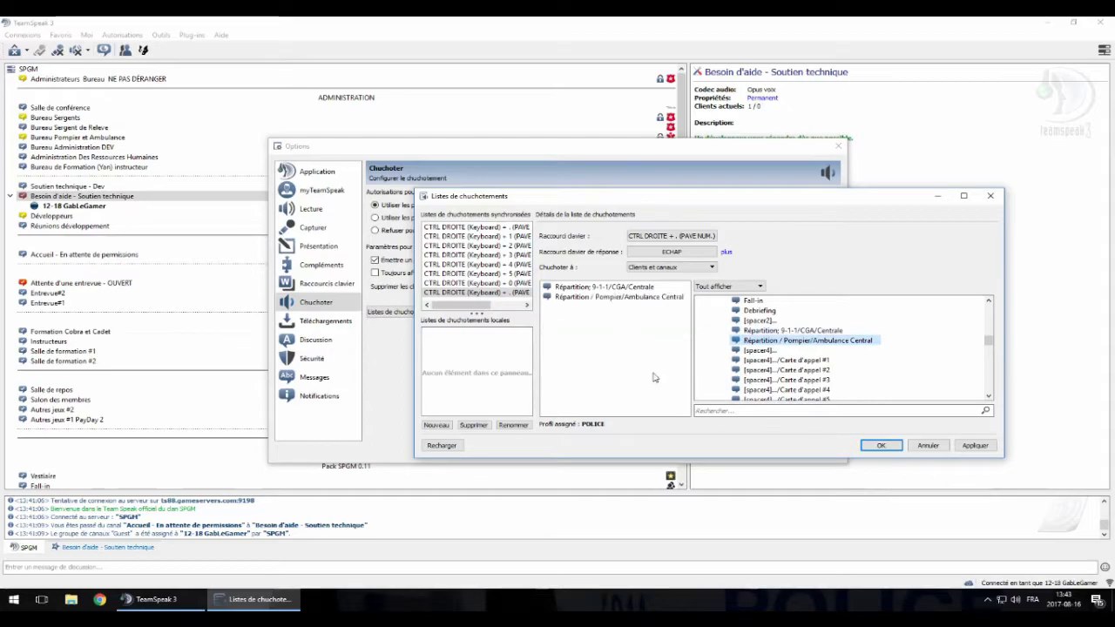
pyautogui.click(640, 298)
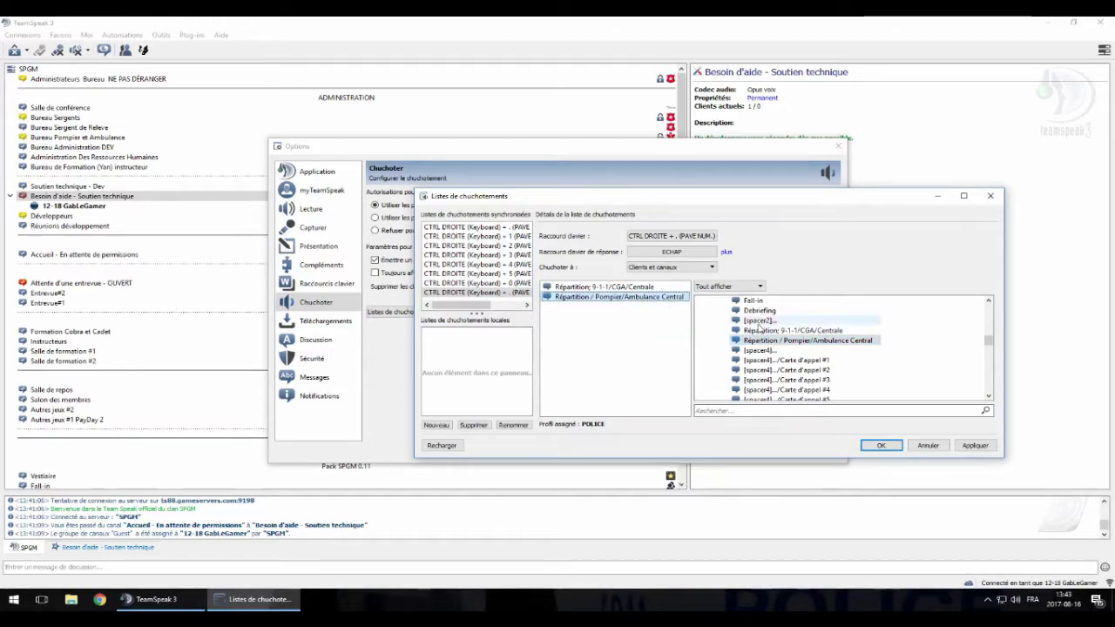
pyautogui.press('Delete')
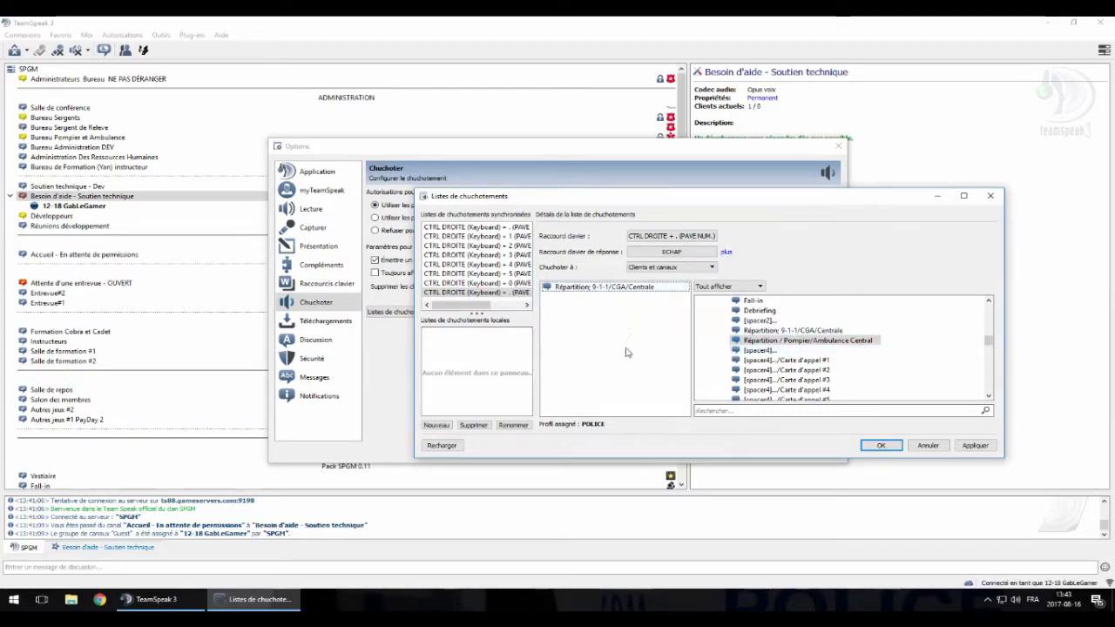
# Step: Look through the supervisor, call-card and 12-series patrol channels available as whisper targets
pyautogui.scroll(-2, 819, 345)
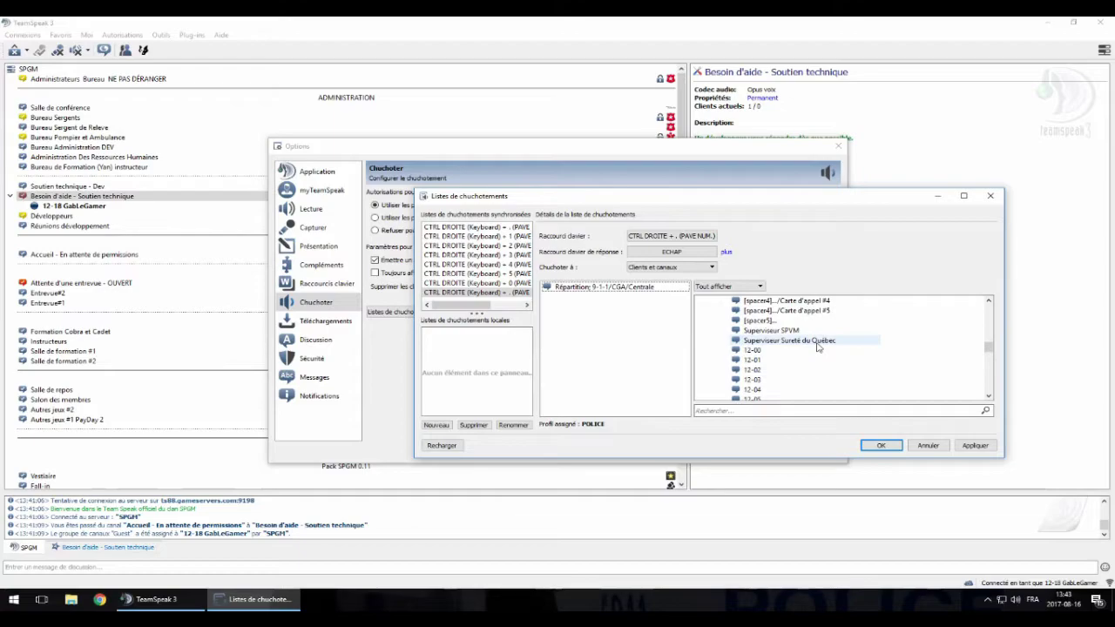
pyautogui.scroll(1, 806, 353)
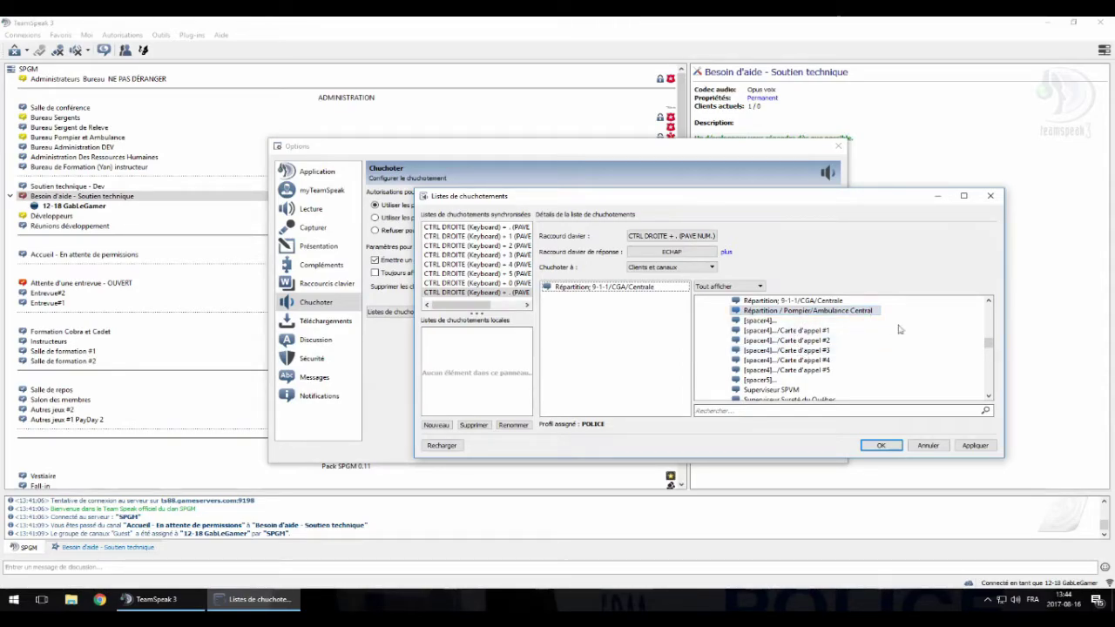
pyautogui.scroll(-3, 832, 381)
pyautogui.scroll(-1, 832, 381)
pyautogui.click(829, 370)
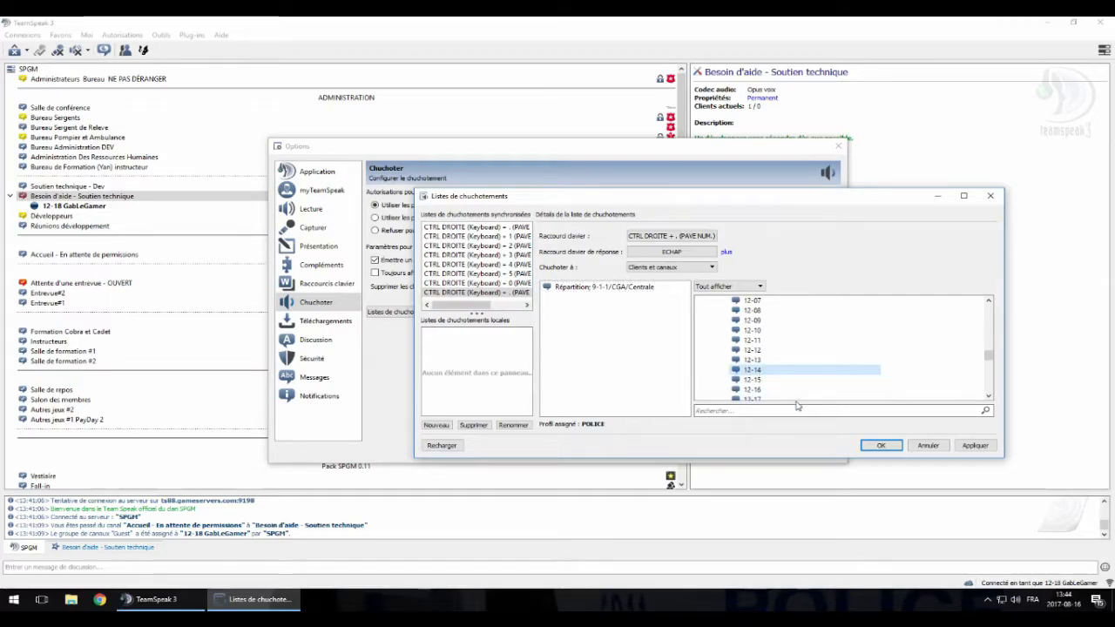
pyautogui.scroll(3, 792, 371)
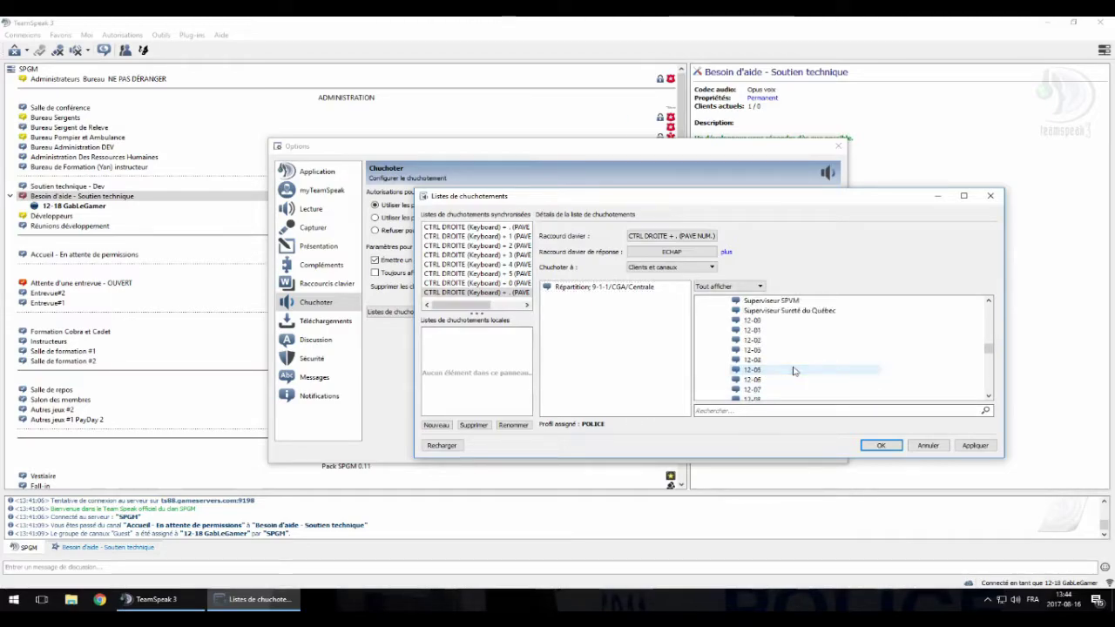
pyautogui.scroll(3, 792, 375)
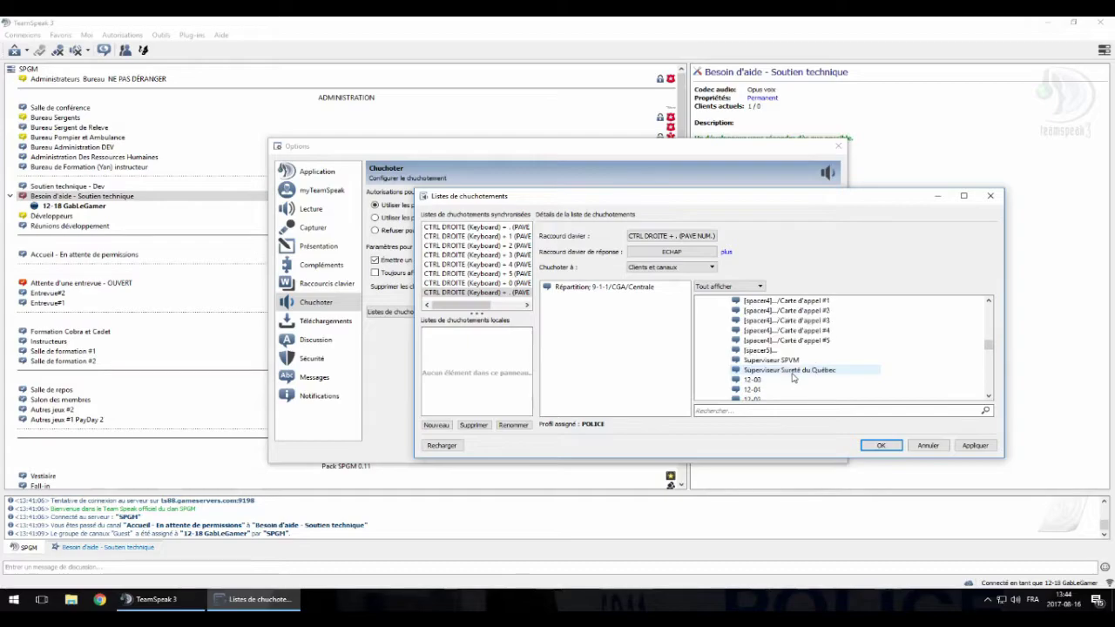
pyautogui.click(805, 358)
pyautogui.click(807, 341)
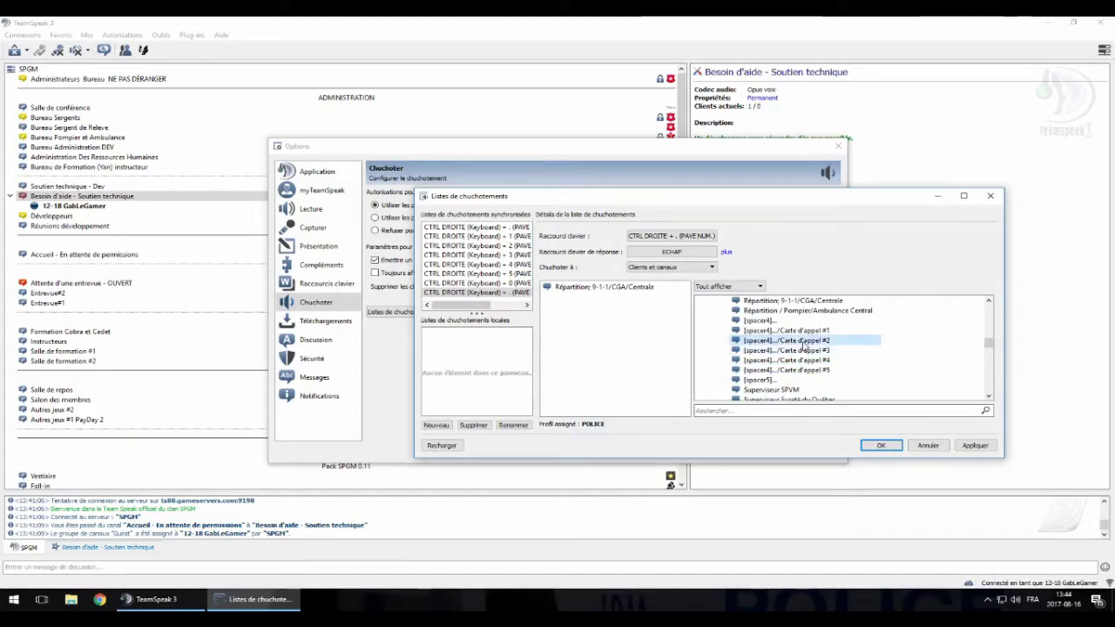
pyautogui.click(808, 331)
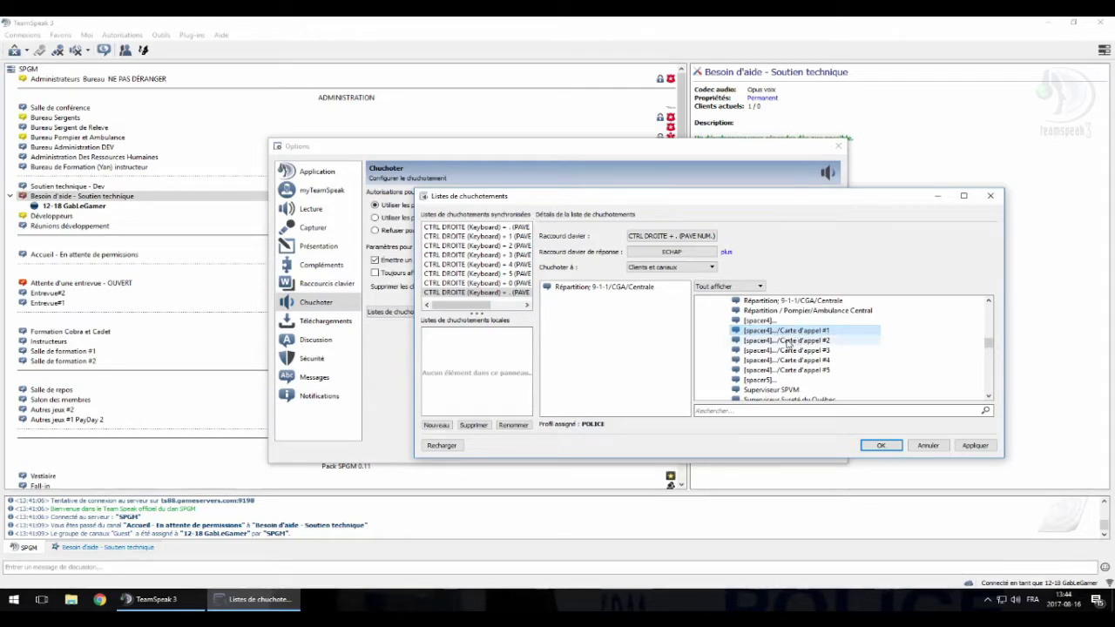
pyautogui.click(789, 342)
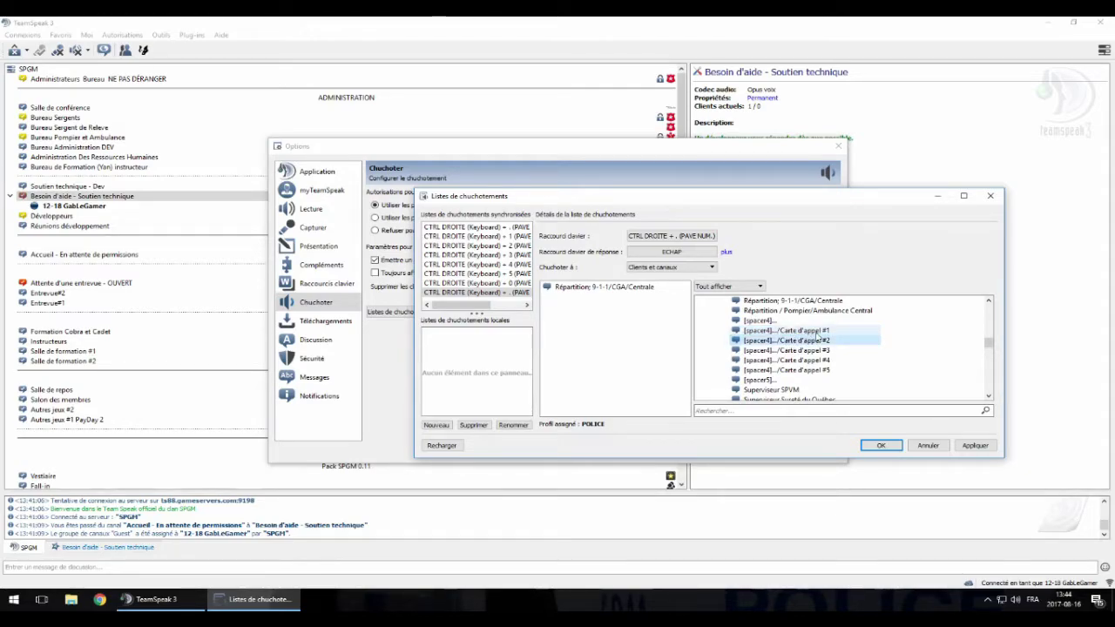
pyautogui.click(817, 332)
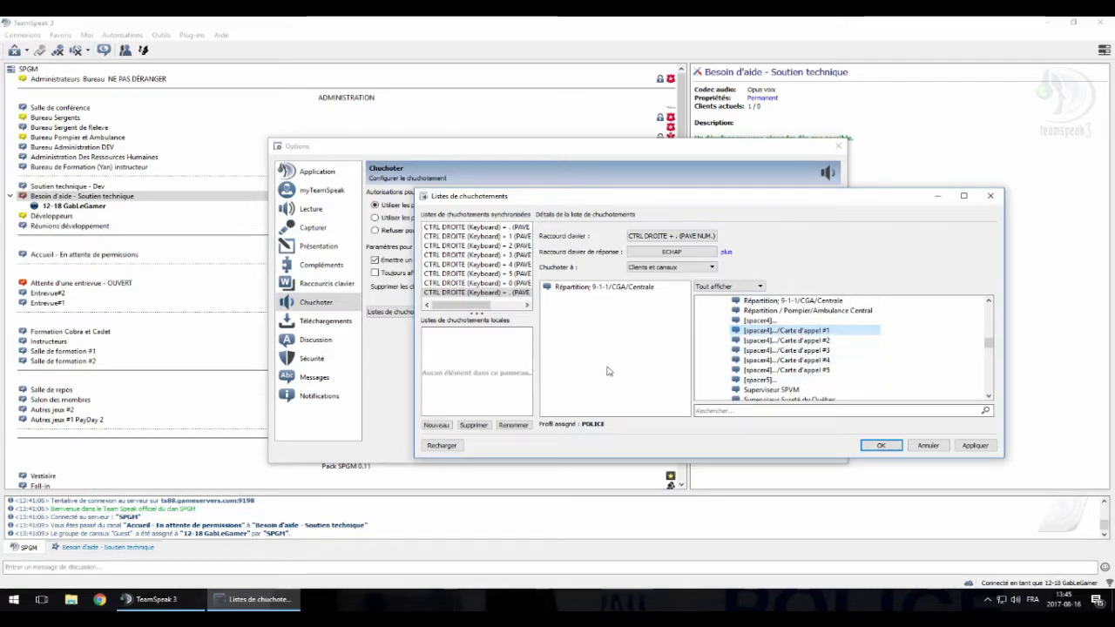
# Step: Add the channels "Superviseur SPVM" and "Superviseur Sureté du Québec" to the whisper list's targets
pyautogui.scroll(-2, 828, 366)
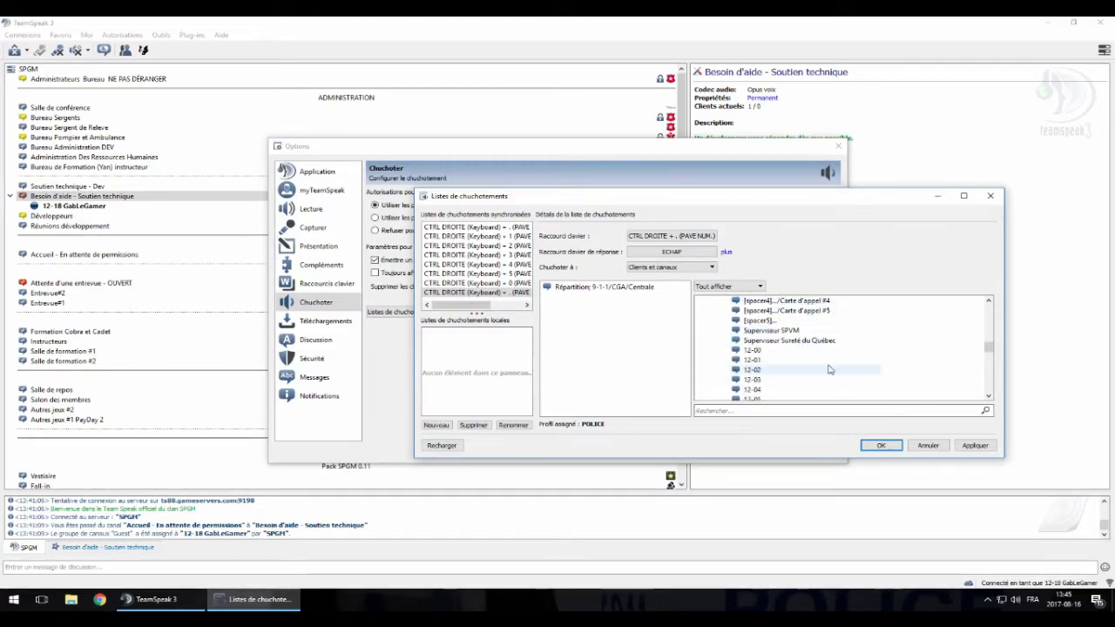
pyautogui.moveTo(771, 331); pyautogui.dragTo(631, 332)
pyautogui.moveTo(762, 340); pyautogui.dragTo(601, 344)
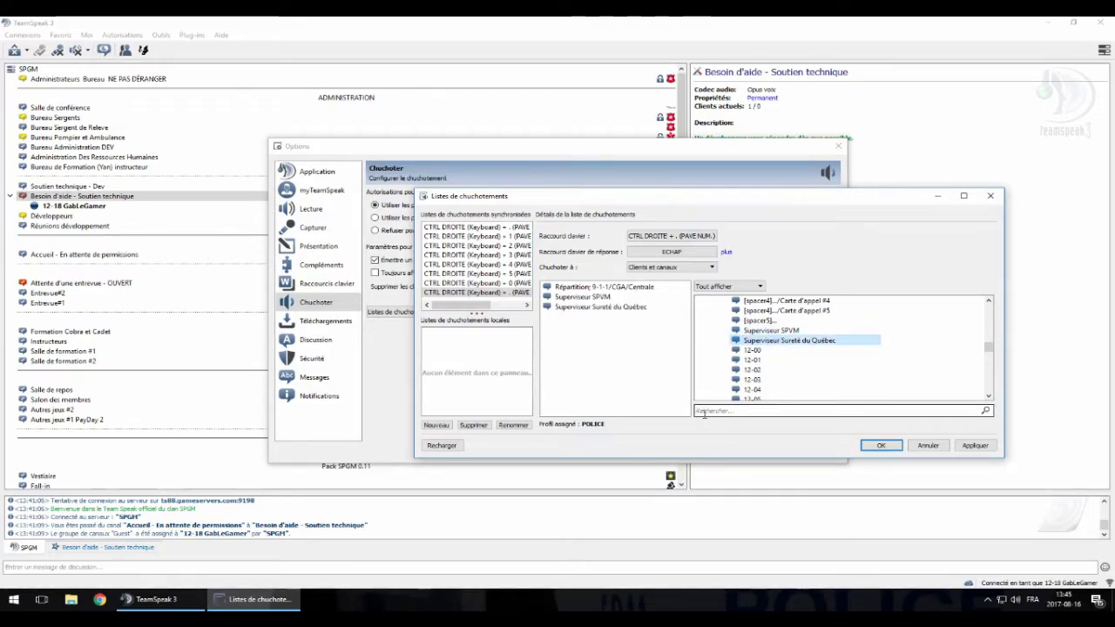
# Step: Add the patrol channels 12-00 through 12-11 to the whisper list's targets
pyautogui.moveTo(751, 349); pyautogui.dragTo(646, 370)
pyautogui.moveTo(751, 370); pyautogui.dragTo(664, 374)
pyautogui.moveTo(750, 390); pyautogui.dragTo(647, 374)
pyautogui.moveTo(751, 399); pyautogui.dragTo(649, 375)
pyautogui.scroll(-2, 775, 370)
pyautogui.moveTo(751, 349); pyautogui.dragTo(609, 364)
pyautogui.moveTo(751, 369); pyautogui.dragTo(660, 375)
pyautogui.moveTo(751, 389); pyautogui.dragTo(671, 374)
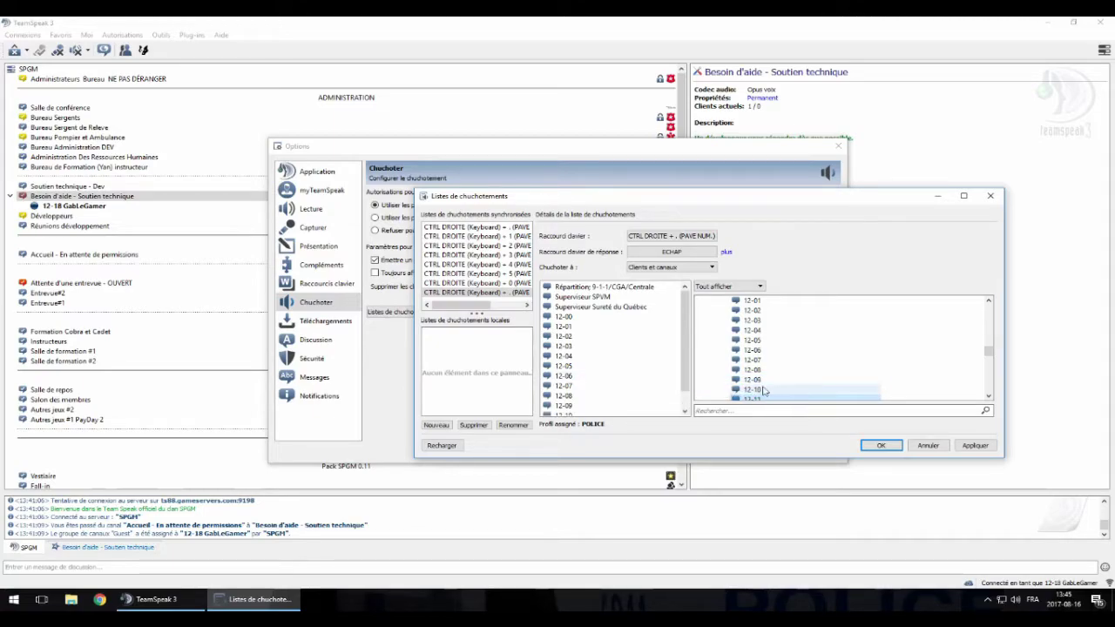
# Step: Add the patrol channels 12-12 through 12-19 to the whisper list's targets
pyautogui.moveTo(759, 358); pyautogui.dragTo(659, 355)
pyautogui.moveTo(751, 359); pyautogui.dragTo(649, 380)
pyautogui.moveTo(751, 379); pyautogui.dragTo(671, 381)
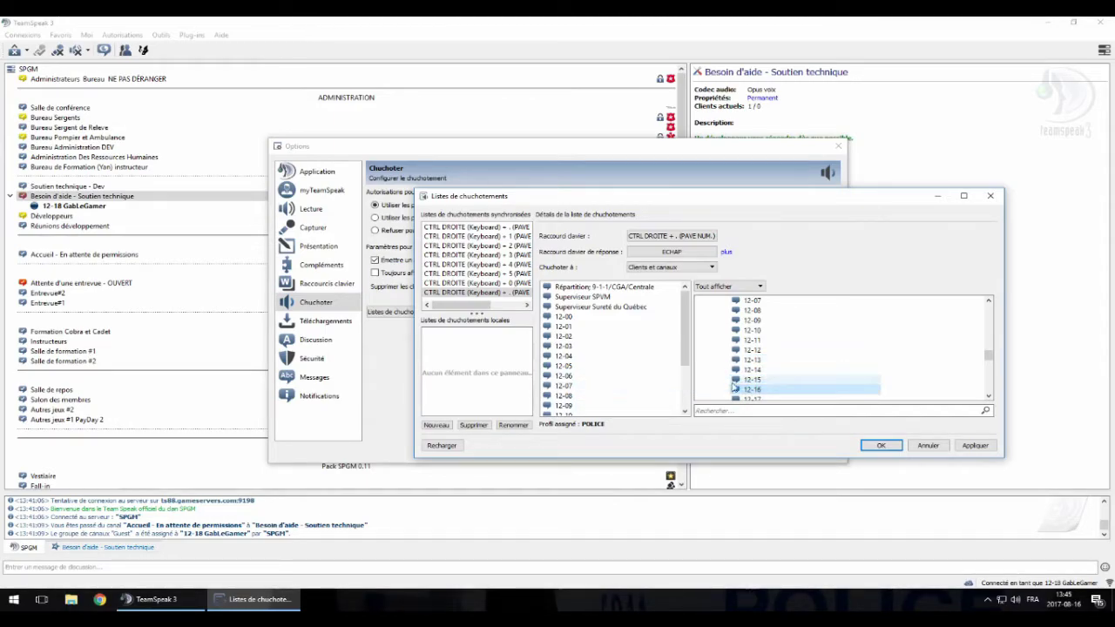
pyautogui.moveTo(763, 375); pyautogui.dragTo(649, 390)
pyautogui.scroll(-2, 776, 385)
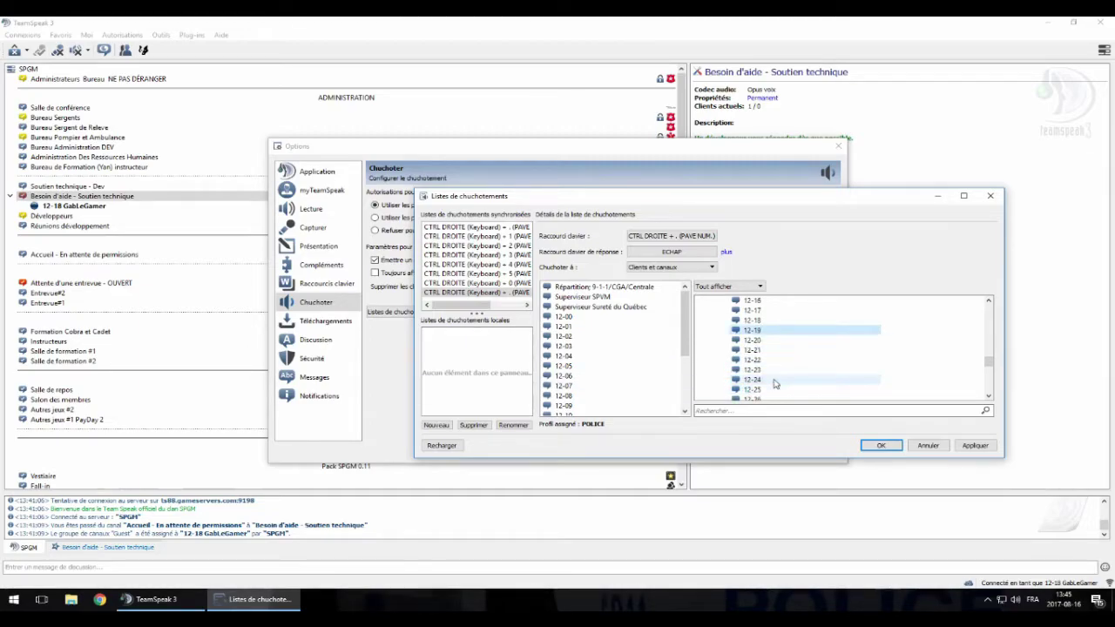
# Step: Add the remaining patrol channels from 12-20 through 12-50, plus 12-86, to the whisper list's targets
pyautogui.moveTo(757, 351); pyautogui.dragTo(671, 362)
pyautogui.moveTo(752, 359); pyautogui.dragTo(636, 388)
pyautogui.moveTo(751, 379); pyautogui.dragTo(640, 390)
pyautogui.moveTo(713, 387); pyautogui.dragTo(617, 386)
pyautogui.scroll(-5, 775, 366)
pyautogui.click(749, 386)
pyautogui.scroll(-2, 749, 374)
pyautogui.moveTo(751, 340); pyautogui.dragTo(657, 357)
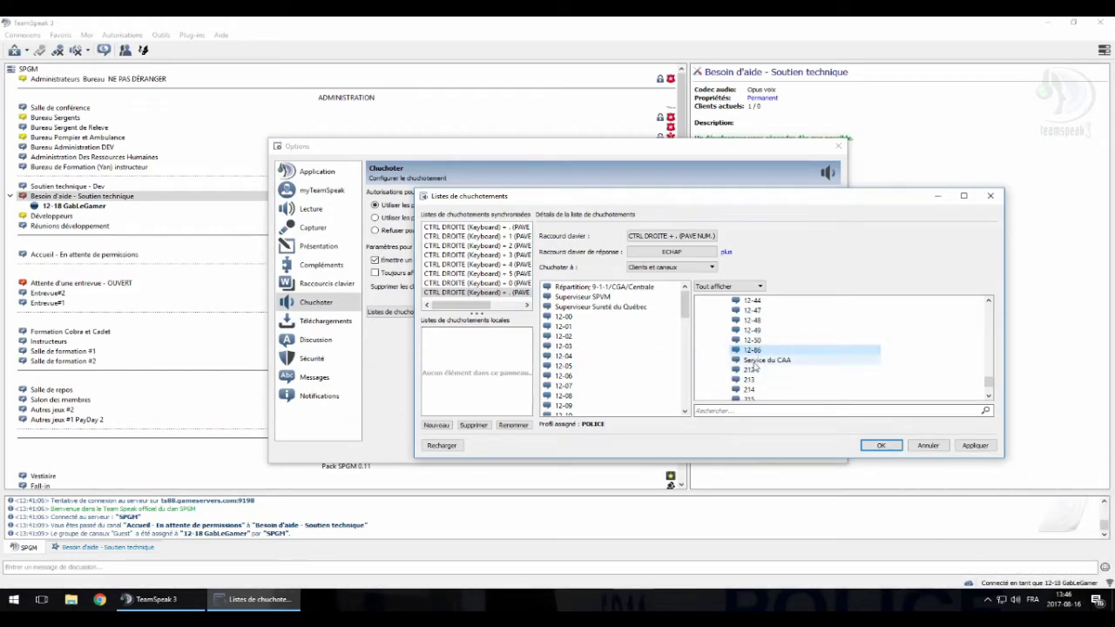
# Step: Review the whisper list's targets from dispatch through 12-86 against the channels available on the SPGM server
pyautogui.scroll(-1, 752, 393)
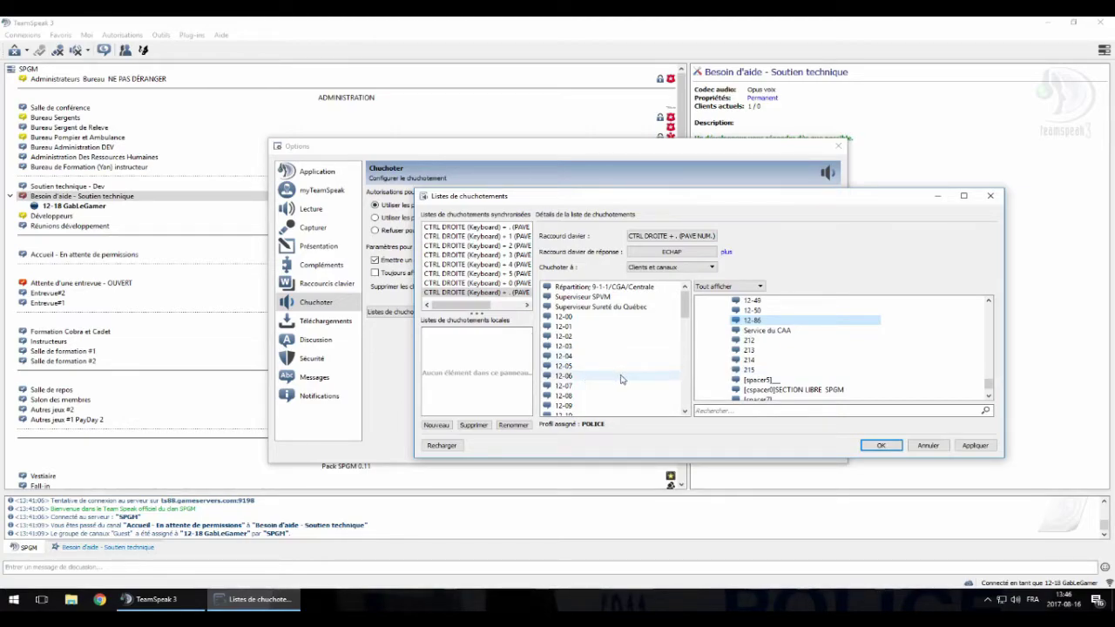
pyautogui.scroll(-1, 644, 362)
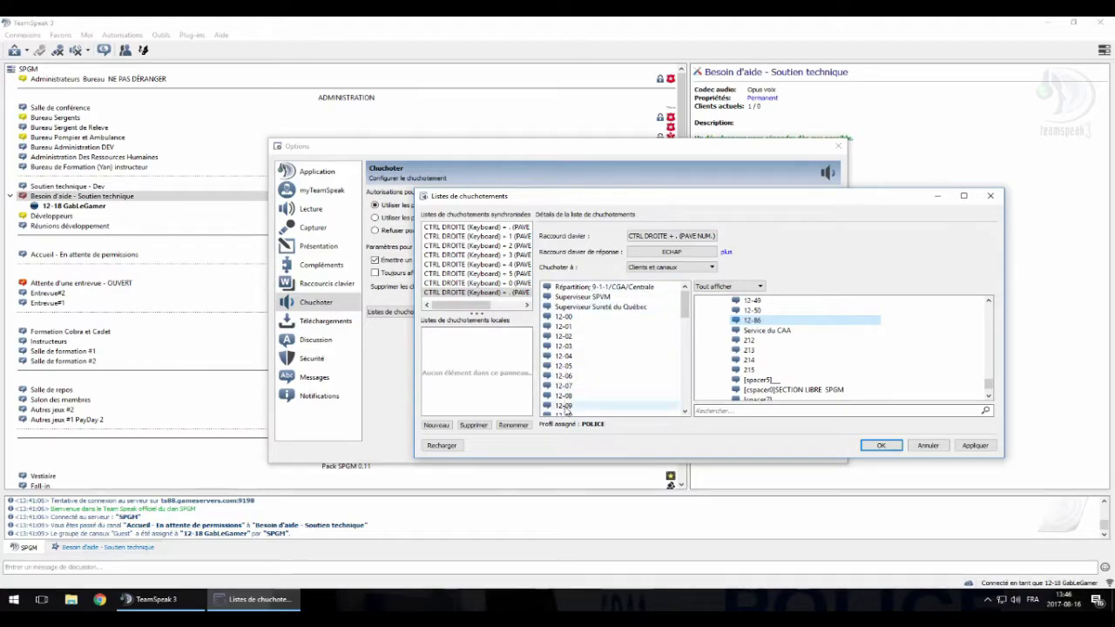
pyautogui.scroll(-10, 614, 366)
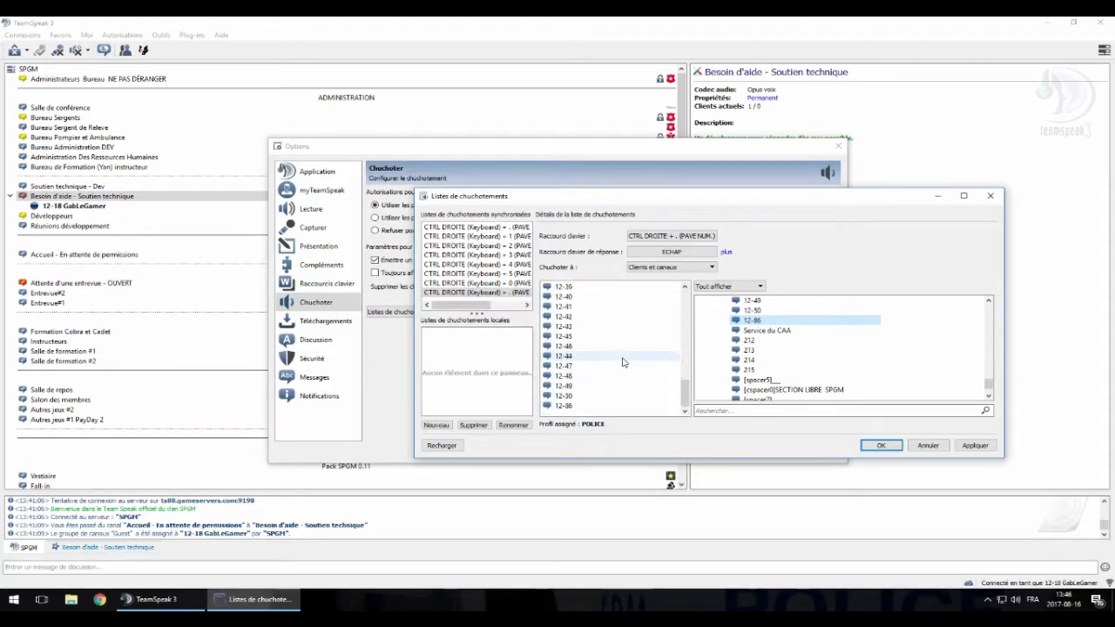
pyautogui.moveTo(685, 392); pyautogui.dragTo(685, 300)
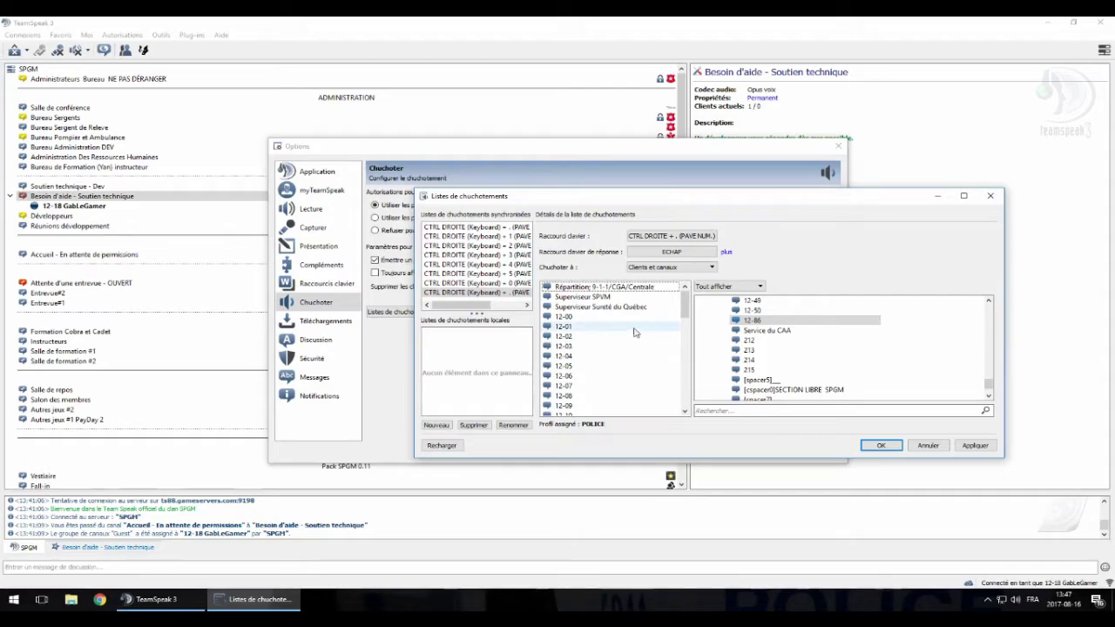
pyautogui.scroll(10, 753, 336)
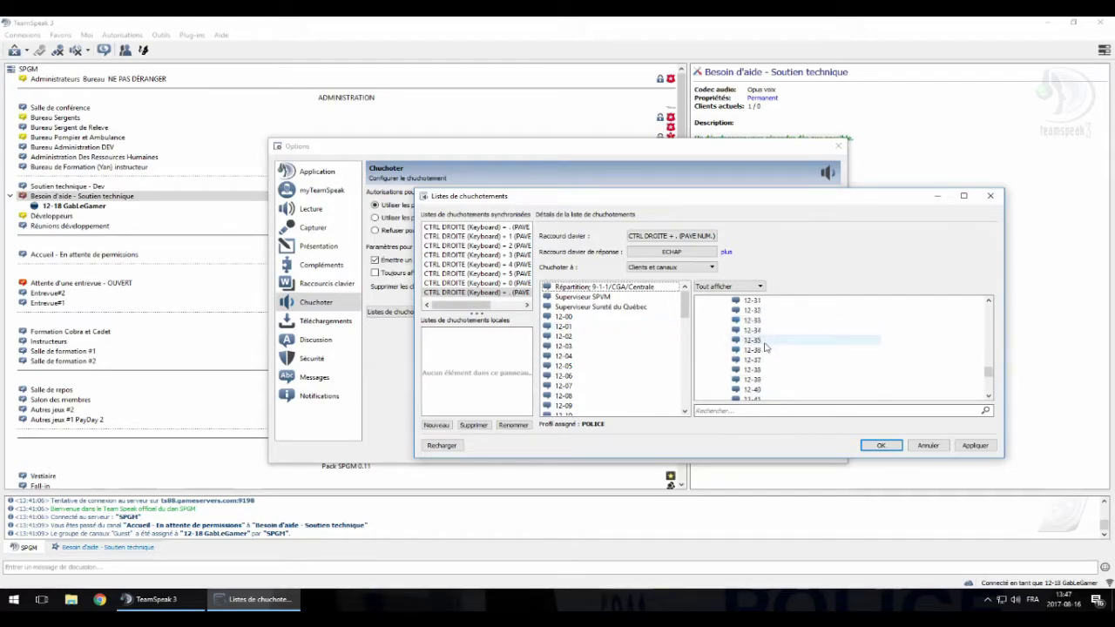
pyautogui.scroll(10, 760, 348)
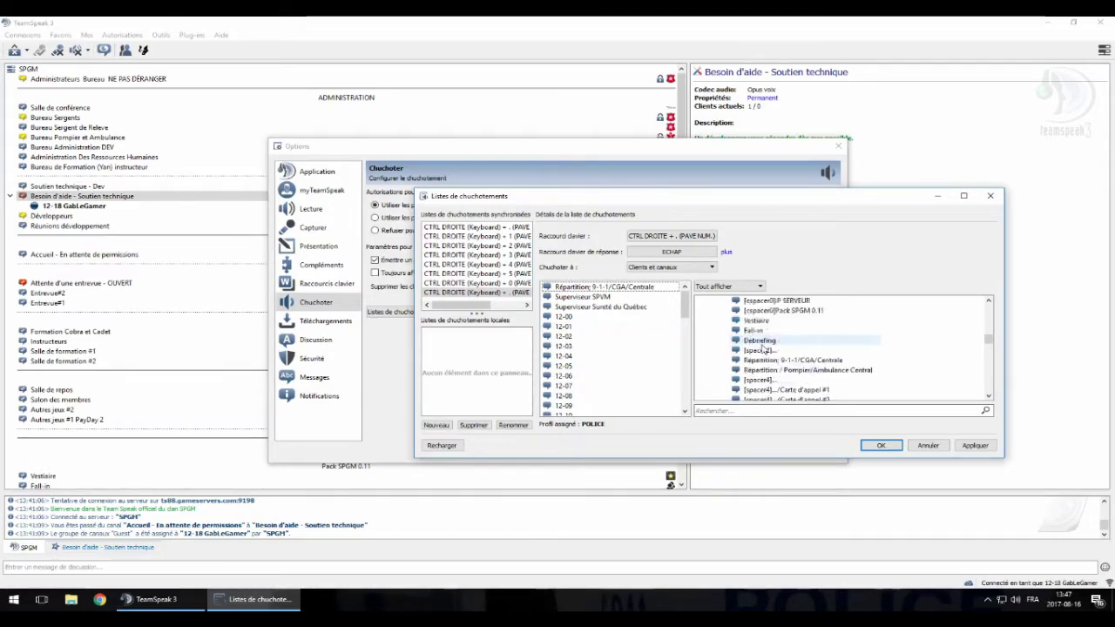
pyautogui.scroll(6, 762, 347)
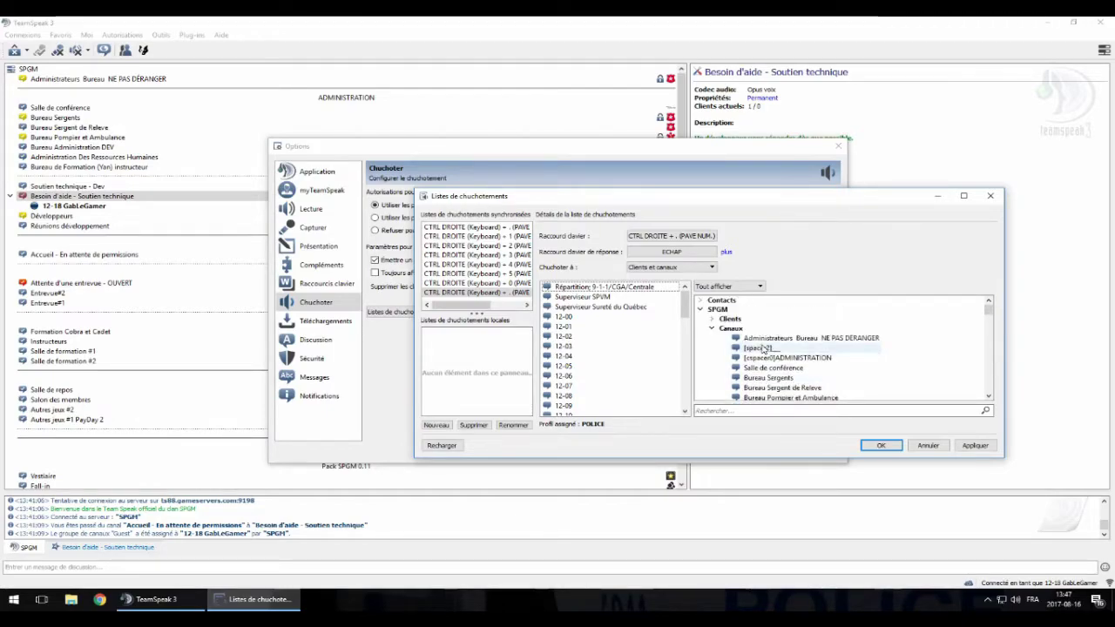
pyautogui.scroll(-12, 764, 349)
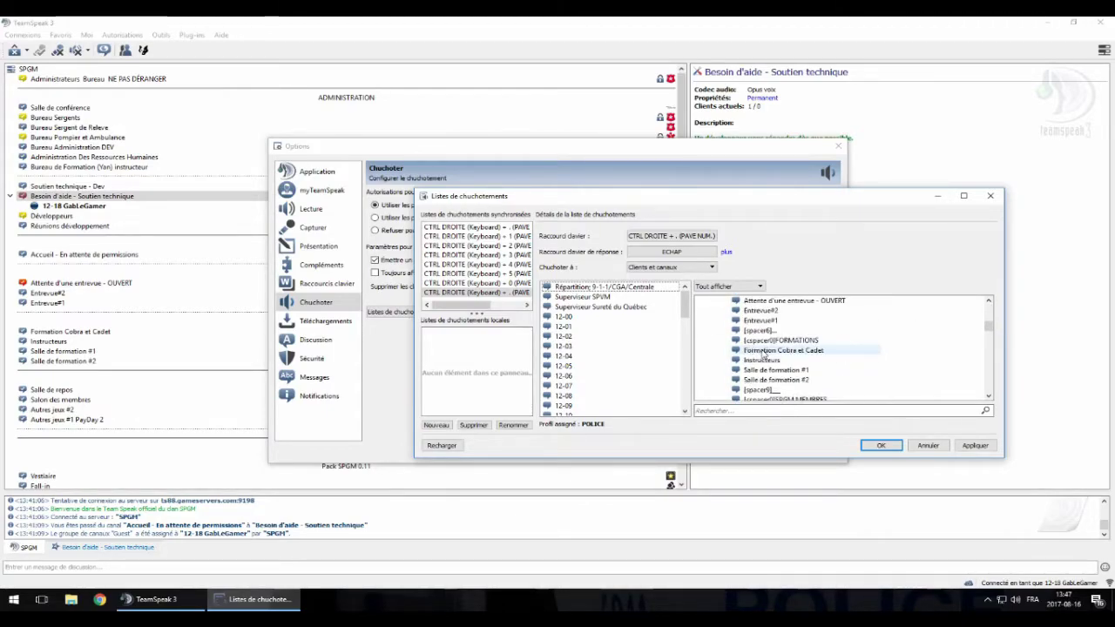
pyautogui.scroll(-3, 763, 352)
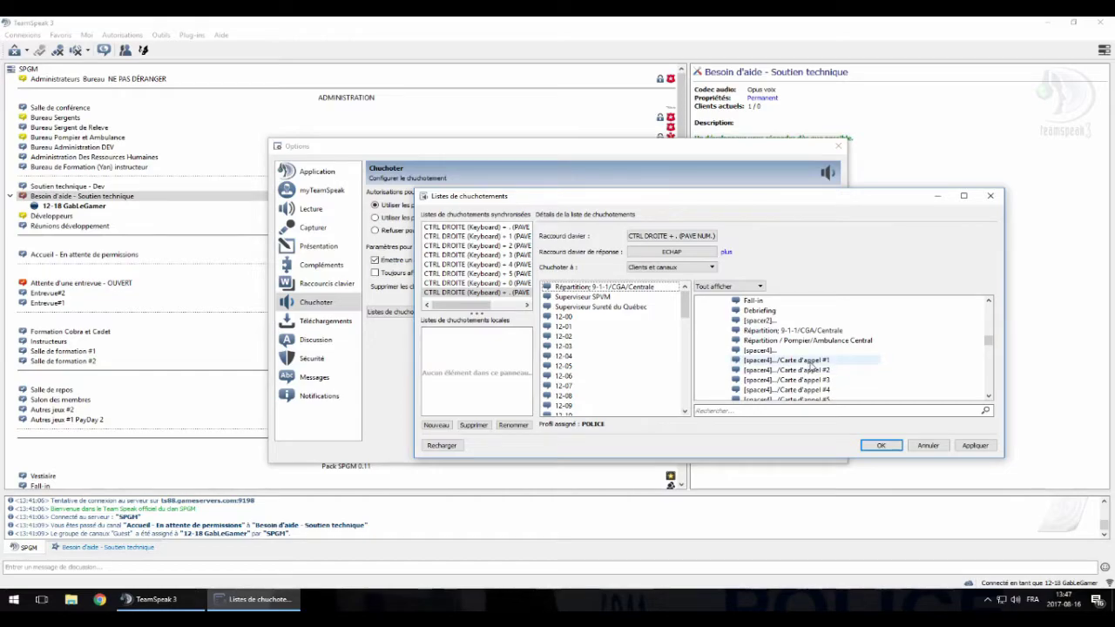
pyautogui.scroll(-2, 627, 385)
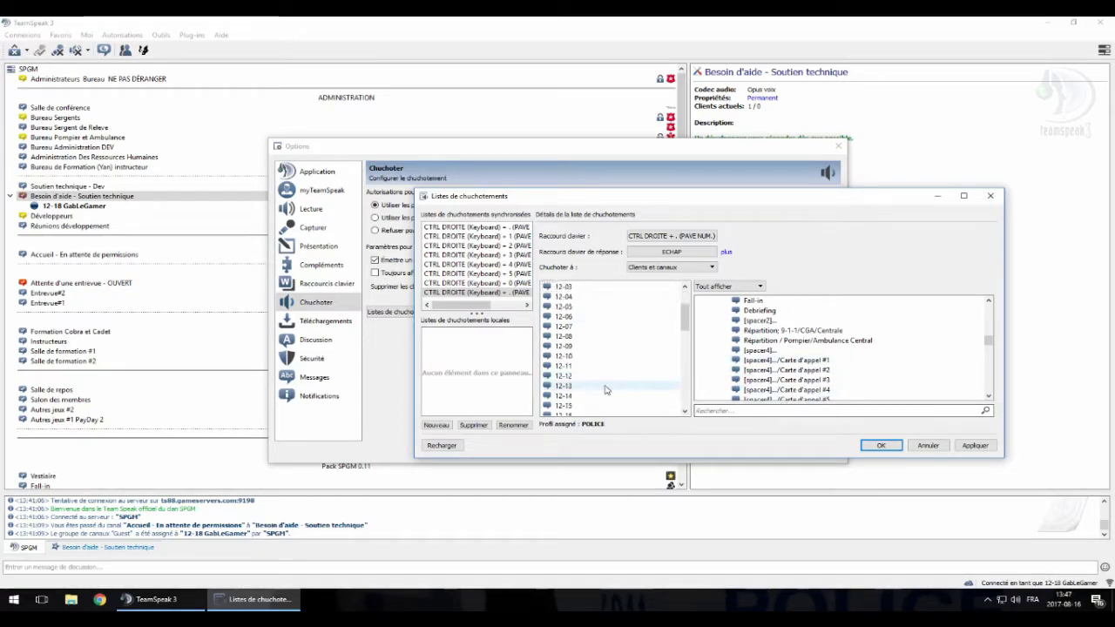
pyautogui.scroll(-1, 607, 389)
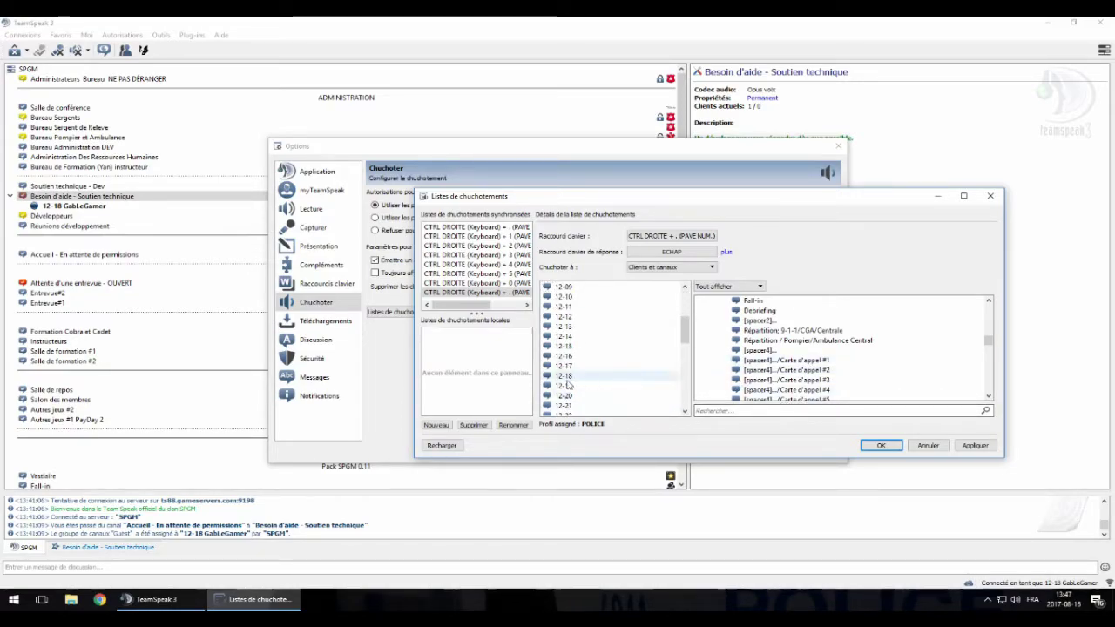
# Step: Apply the whisper list changes and close both the whisper lists and the options
pyautogui.click(975, 446)
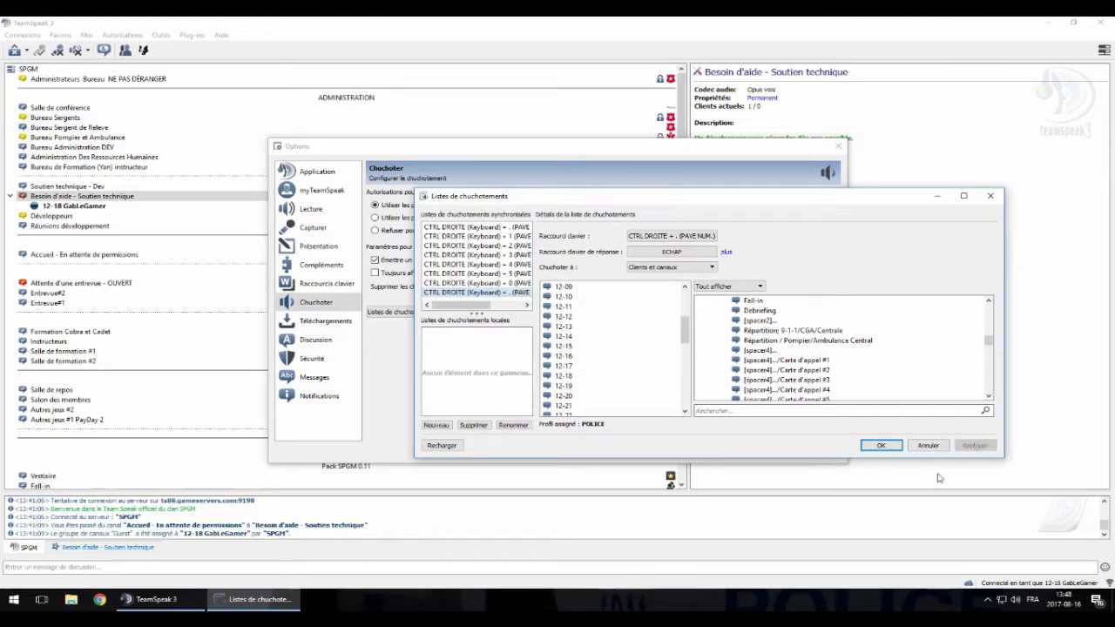
pyautogui.click(881, 446)
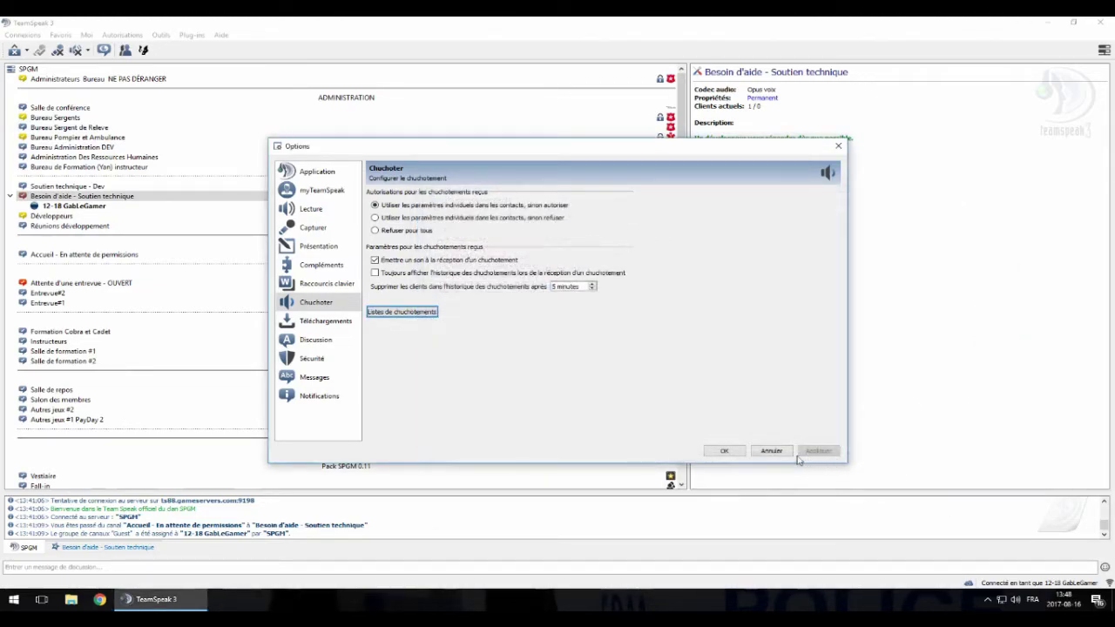
pyautogui.click(740, 451)
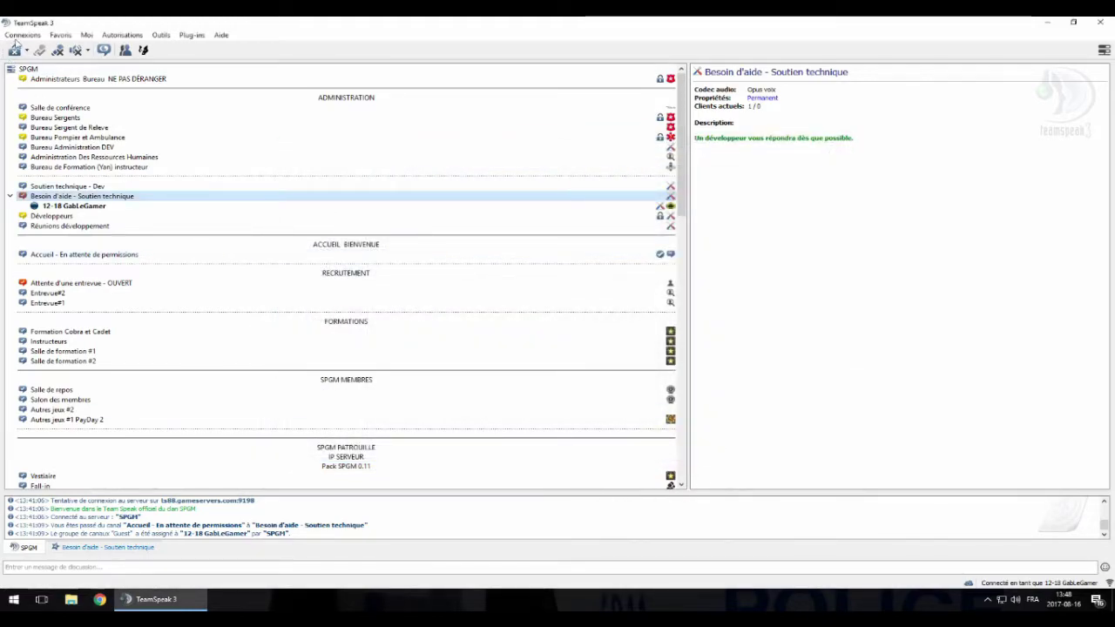
# Step: Check the server connection settings for the POLICE hotkey profile and leave them without reconnecting
pyautogui.click(22, 35)
pyautogui.click(35, 47)
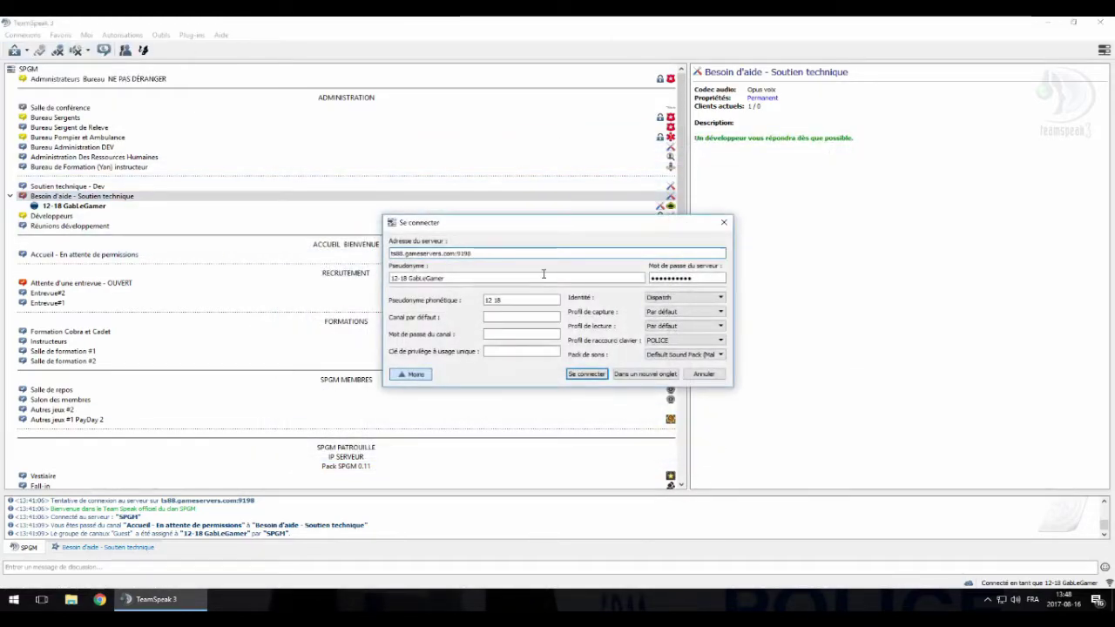
pyautogui.click(680, 340)
pyautogui.click(680, 341)
pyautogui.click(680, 340)
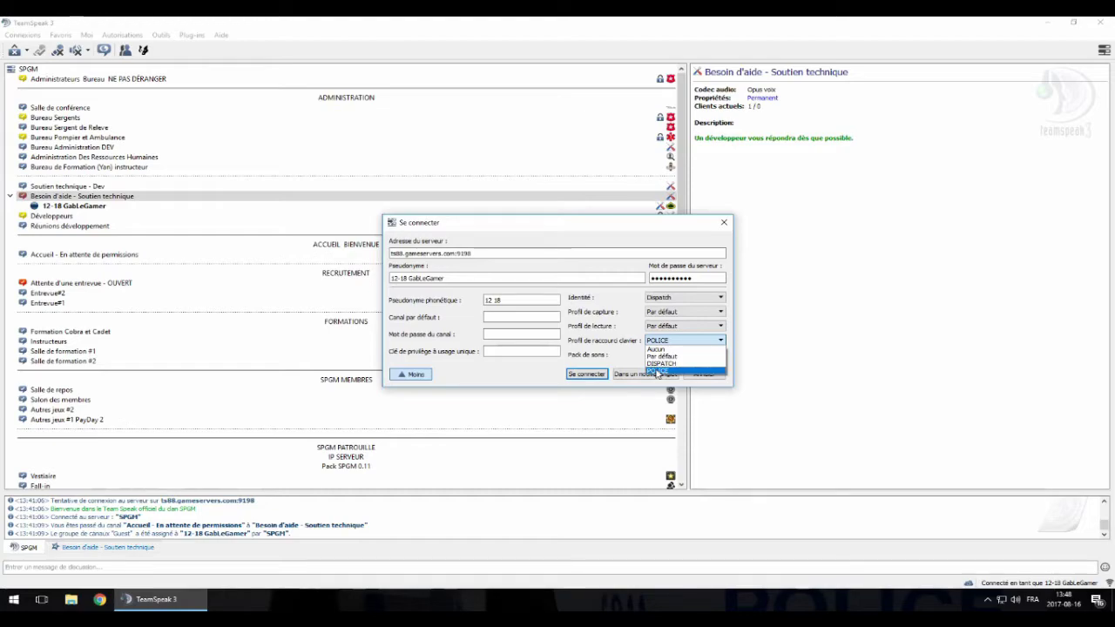
pyautogui.click(529, 366)
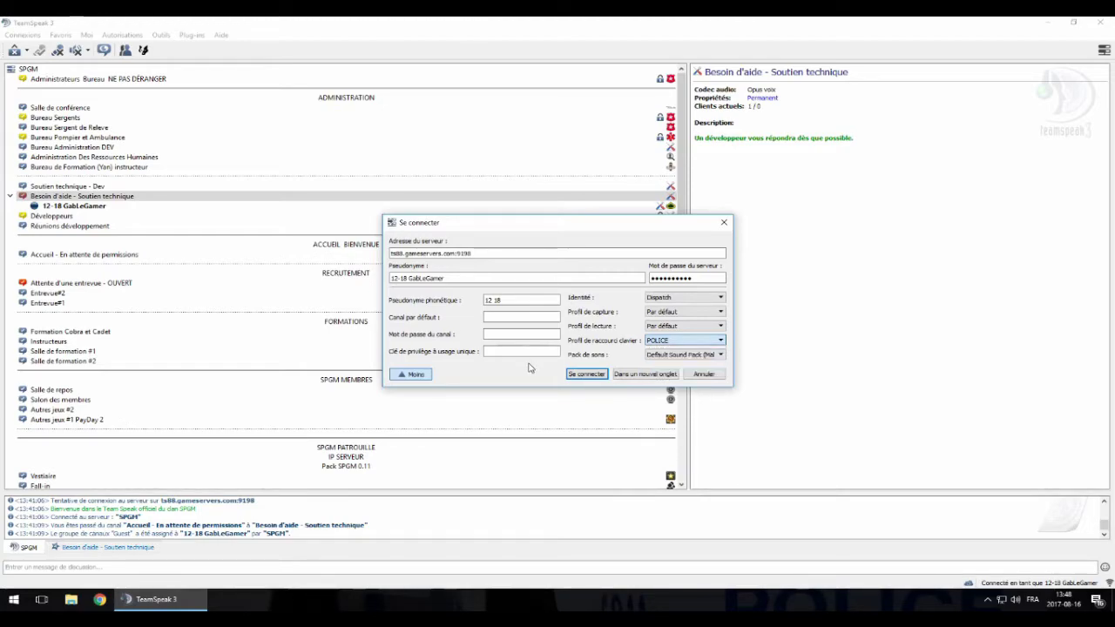
pyautogui.click(705, 374)
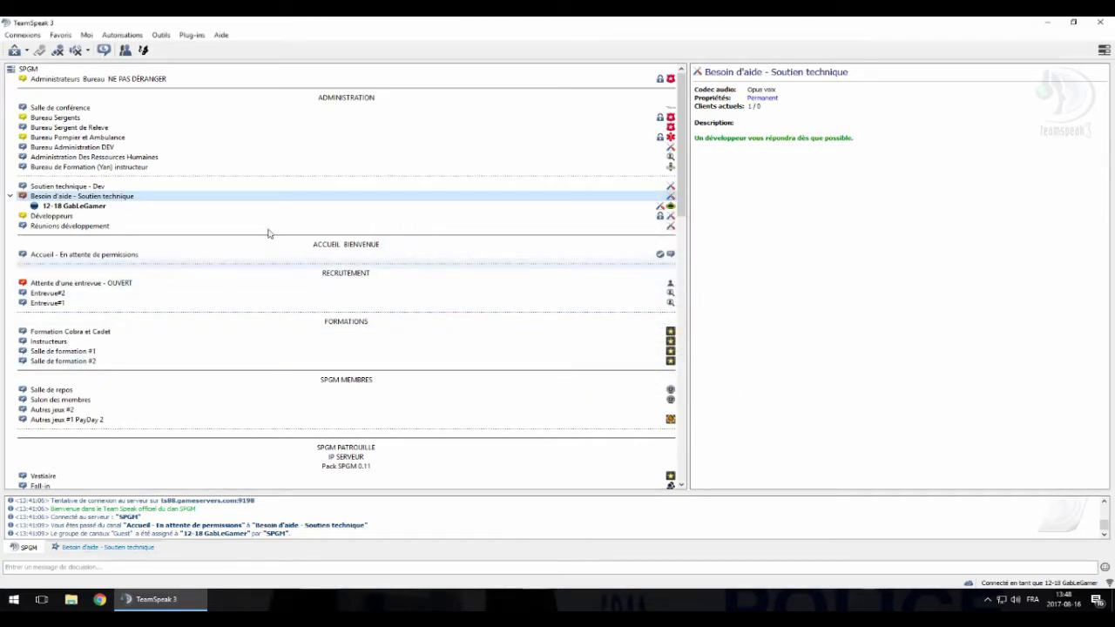
# Step: Open the settings of the Radio FX plug-in
pyautogui.moveTo(202, 228)
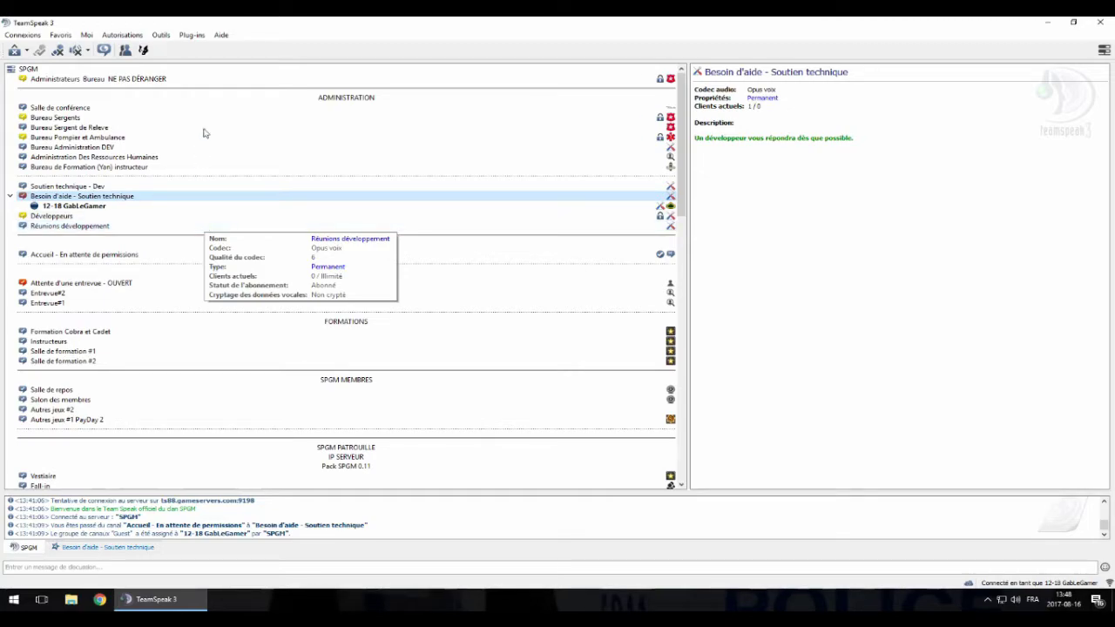
pyautogui.click(193, 35)
pyautogui.moveTo(206, 49)
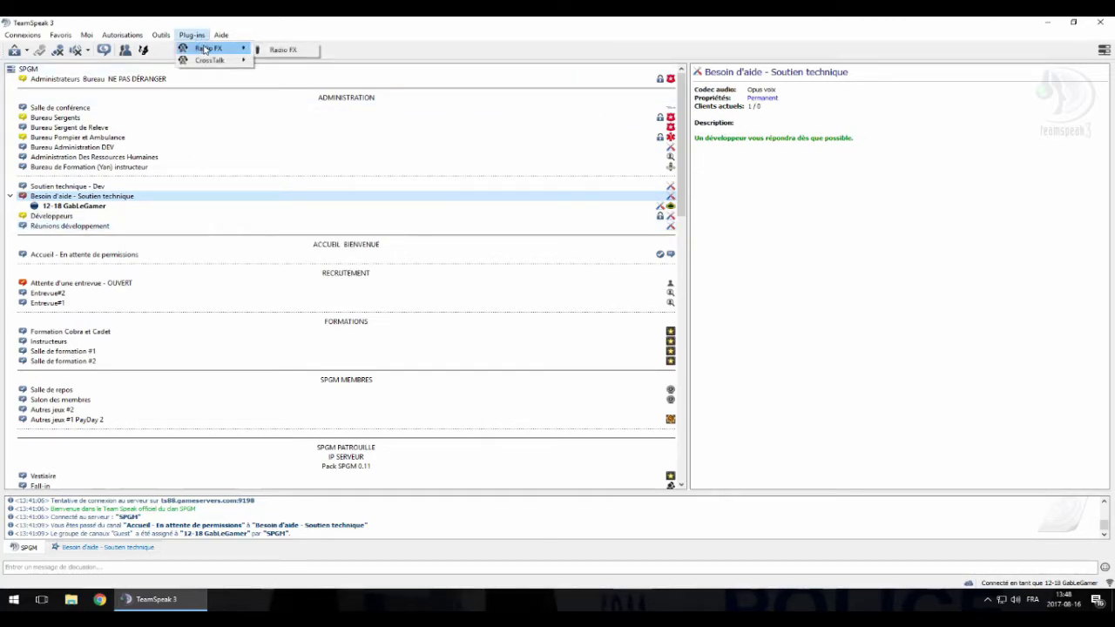
pyautogui.moveTo(232, 62)
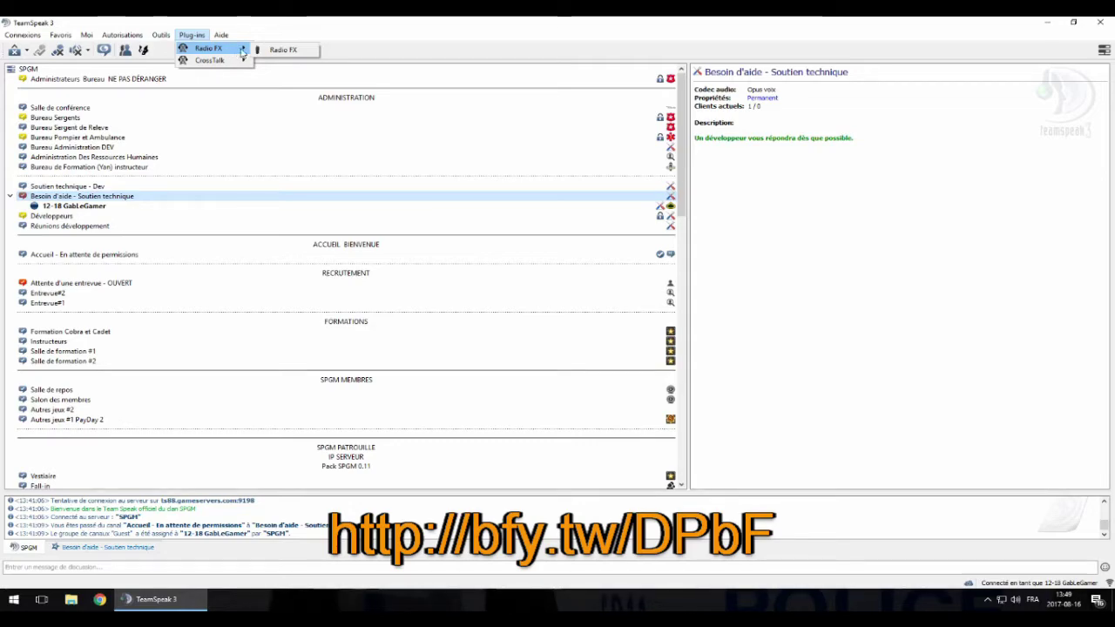
pyautogui.click(279, 51)
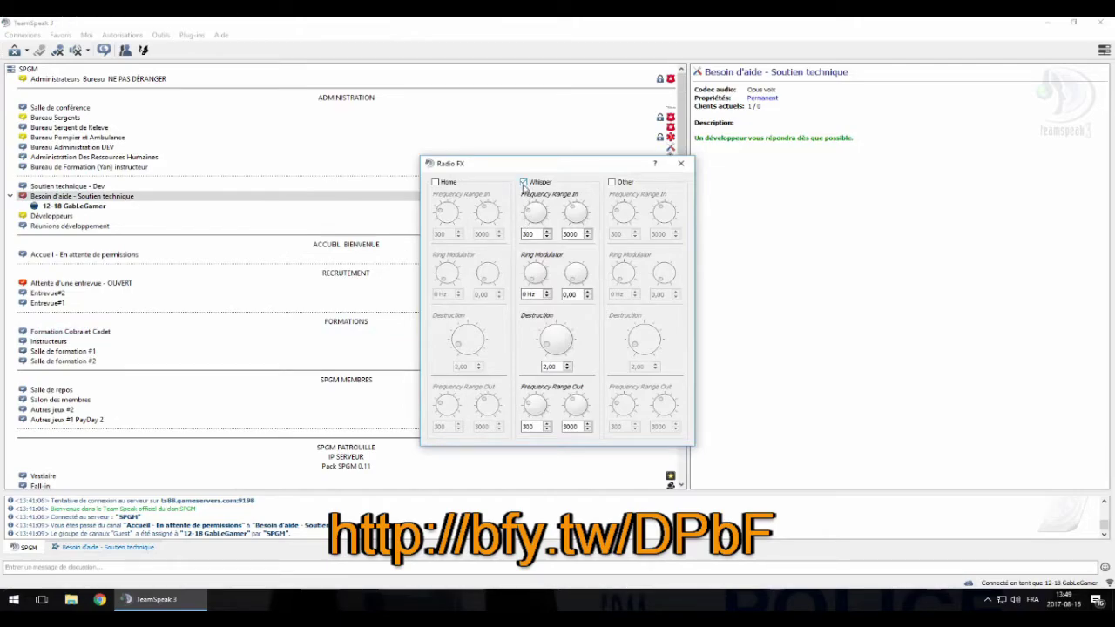
# Step: Examine the Radio FX whisper effect's activation, frequency ranges, ring modulator and destruction settings
pyautogui.press('Tab')
pyautogui.press('Tab')
pyautogui.press('Tab')
pyautogui.press('Tab')
pyautogui.press('Tab')
pyautogui.press('Tab')
pyautogui.press('Tab')
pyautogui.hotkey('shift', 'Tab')
pyautogui.hotkey('shift', 'Tab')
pyautogui.hotkey('shift', 'Tab')
pyautogui.hotkey('shift', 'Tab')
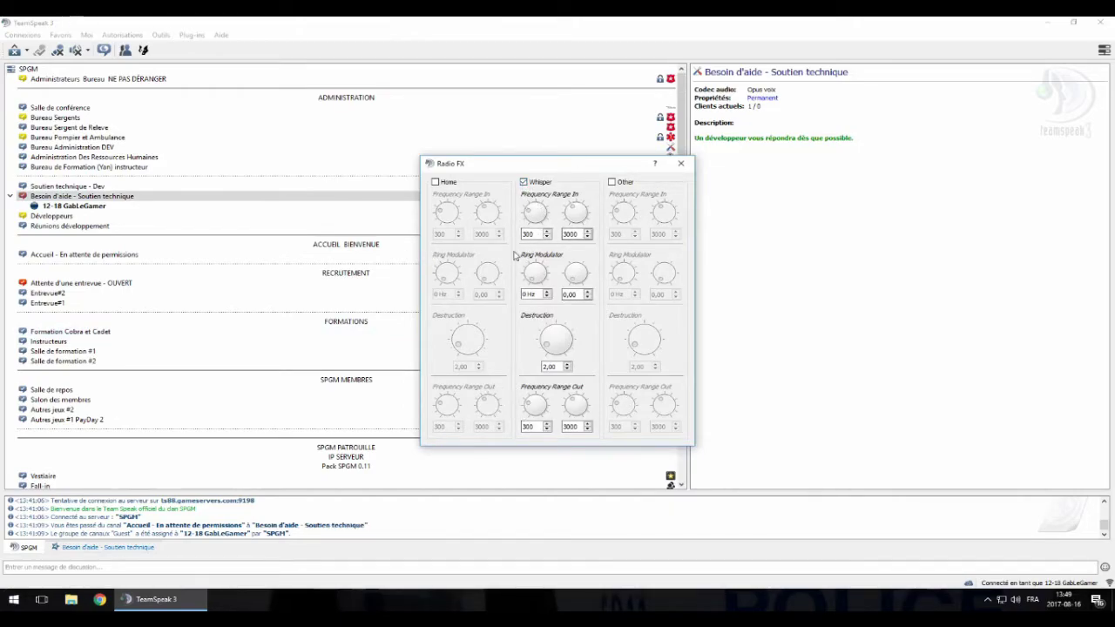
pyautogui.press('Tab')
pyautogui.press('Tab')
pyautogui.press('Tab')
pyautogui.press('Tab')
pyautogui.press('Tab')
pyautogui.press('Tab')
pyautogui.press('Tab')
pyautogui.press('Tab')
pyautogui.press('Tab')
pyautogui.press('Tab')
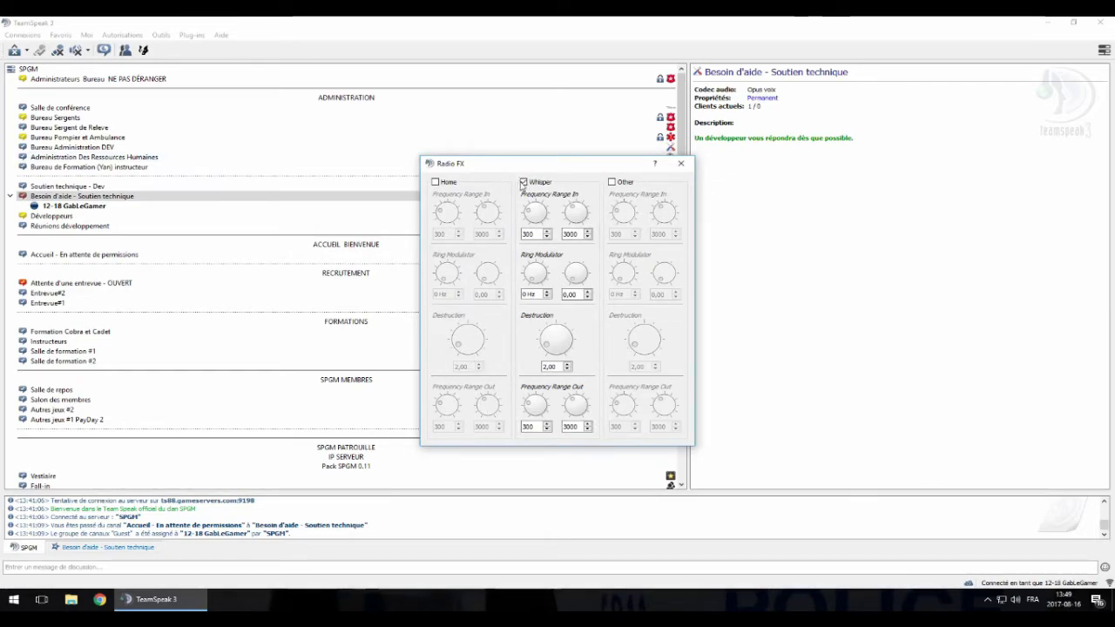
# Step: Close the Radio FX settings and look through the SPGM dispatch and patrol channels in the channel list
pyautogui.click(681, 165)
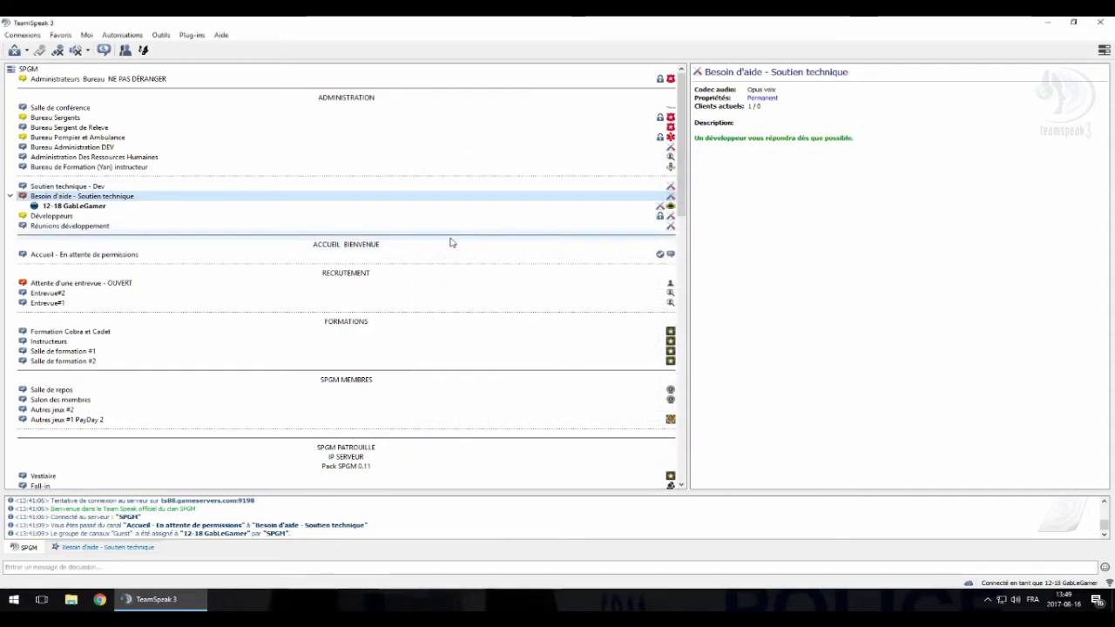
pyautogui.moveTo(451, 260)
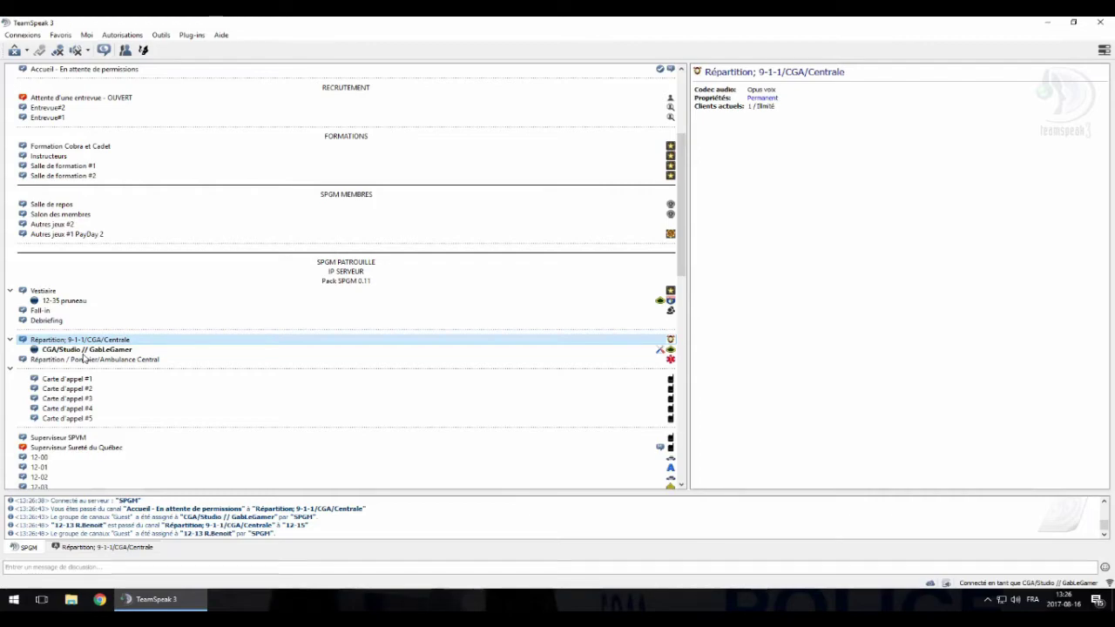
pyautogui.scroll(-7, 84, 357)
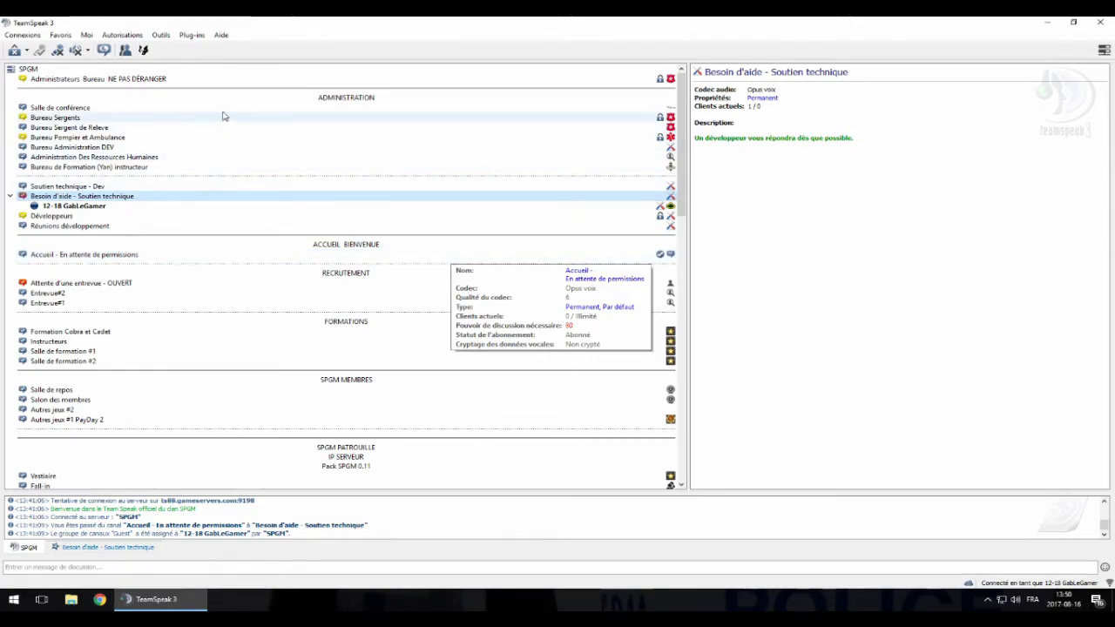
# Step: Check the playback options for voice volume, sound pack volume and mic clicks, and close the options
pyautogui.click(165, 39)
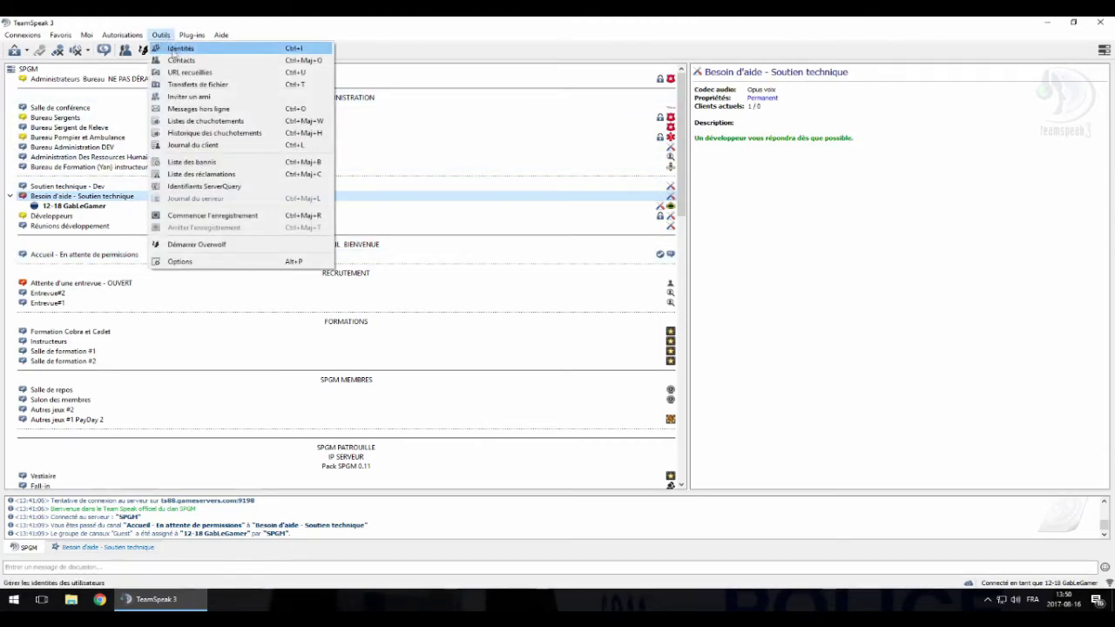
pyautogui.click(210, 265)
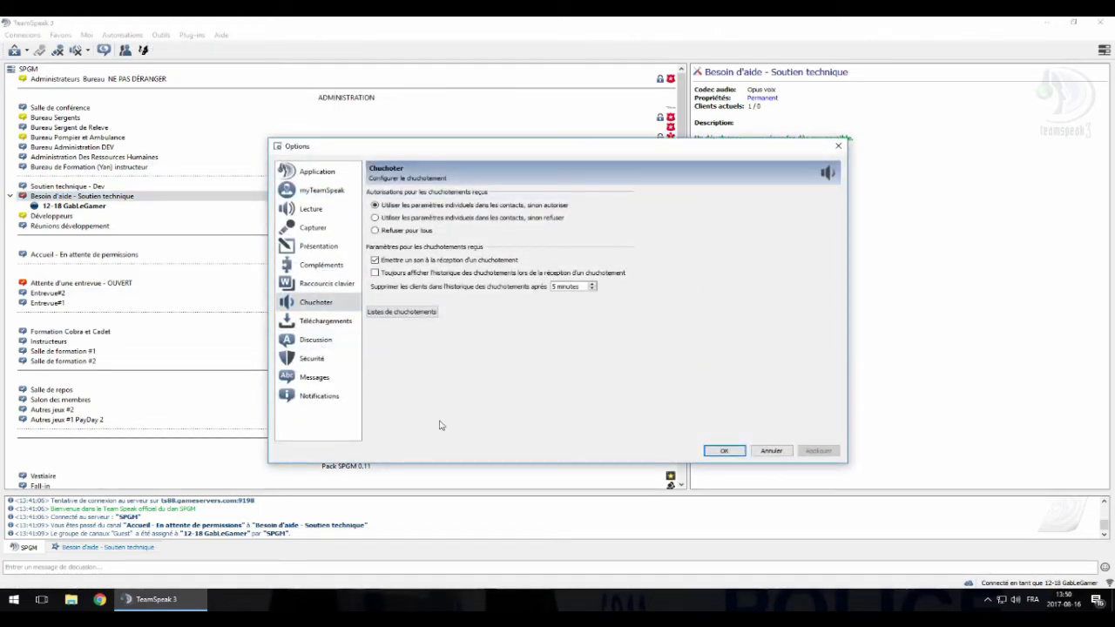
pyautogui.click(332, 216)
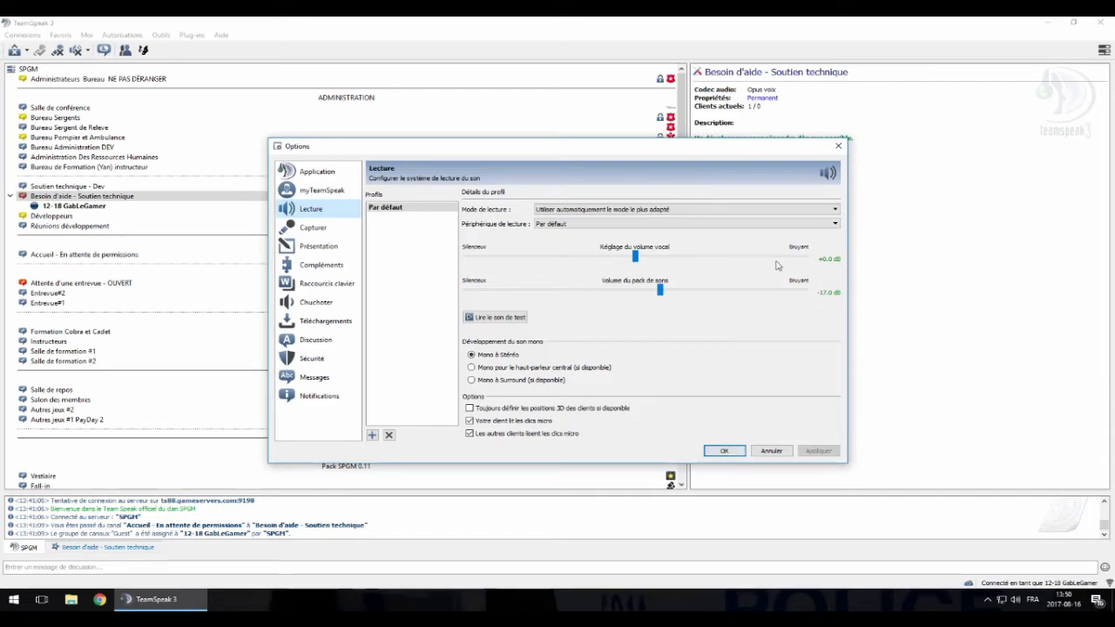
pyautogui.click(722, 450)
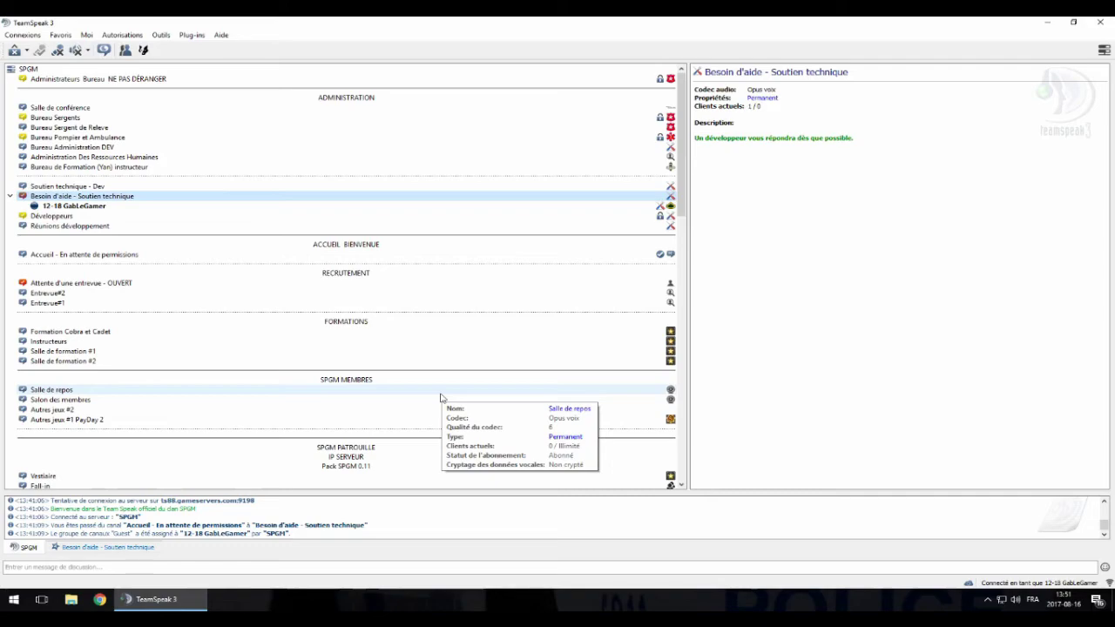
# Step: Switch to File Explorer and open the default_male folder in C:\Program Files\TeamSpeak 3 Client\sound
pyautogui.press('super+e')
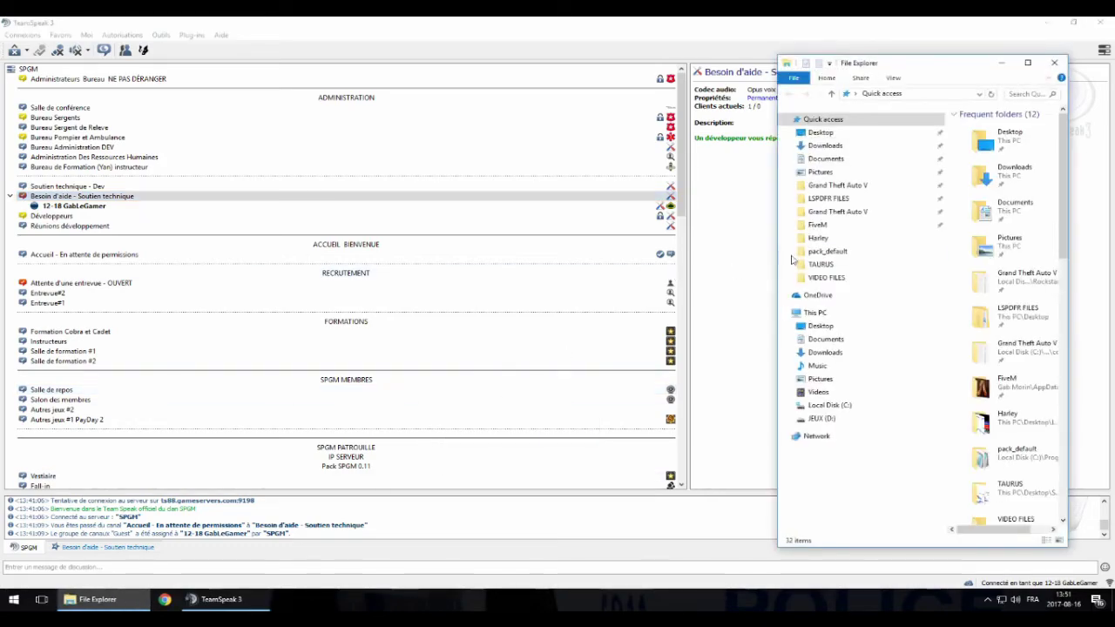
pyautogui.click(828, 406)
pyautogui.doubleClick(986, 195)
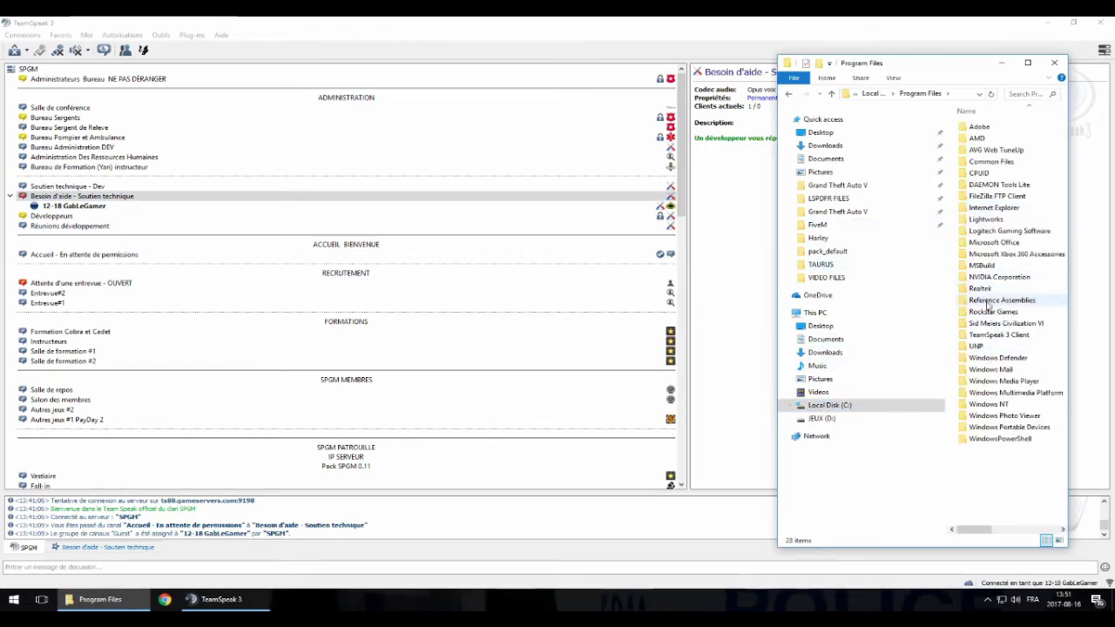
pyautogui.doubleClick(991, 334)
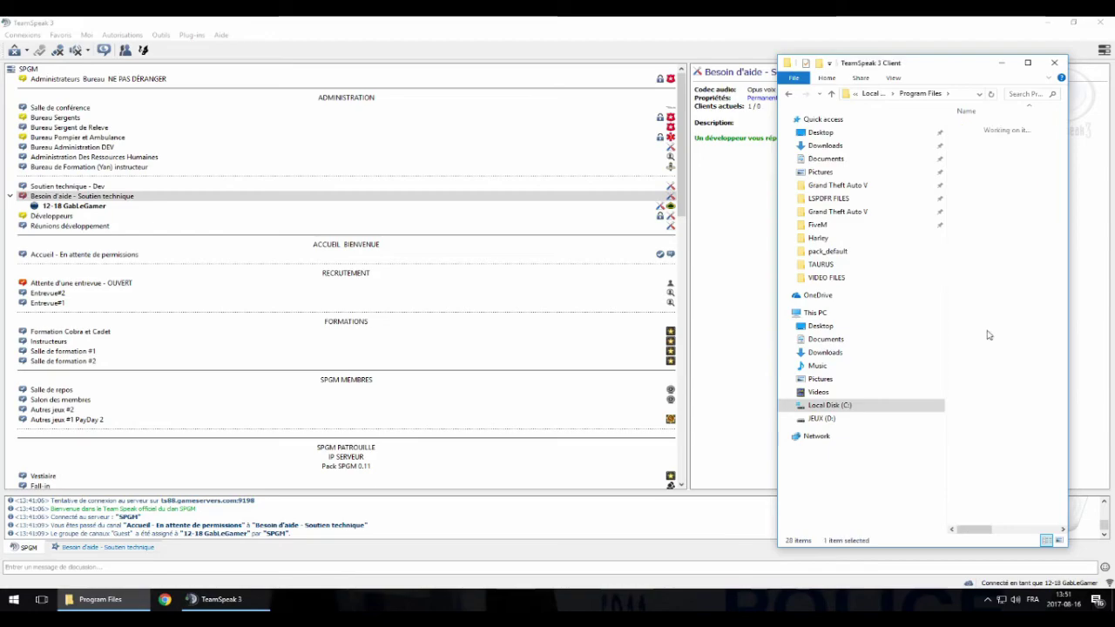
pyautogui.doubleClick(981, 196)
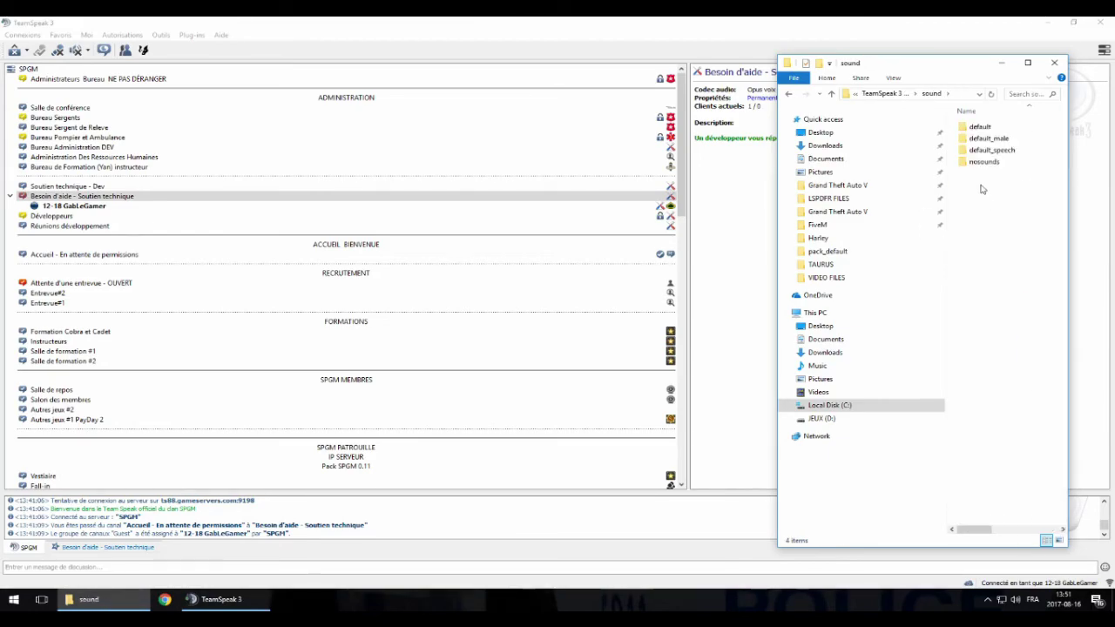
pyautogui.doubleClick(988, 138)
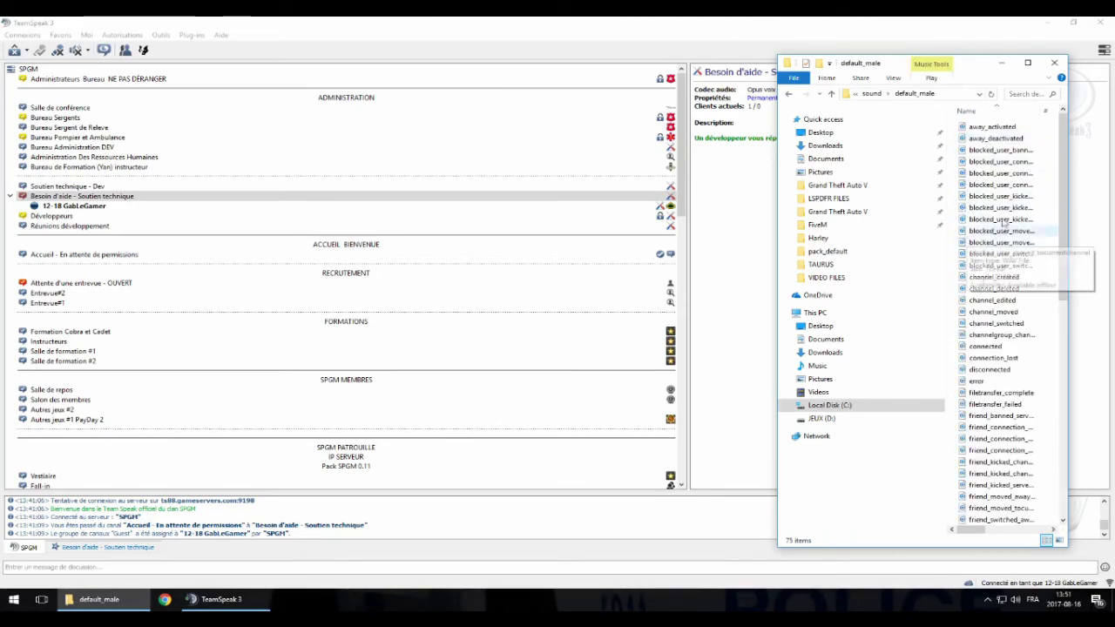
# Step: Widen the folder window to examine the default_male sound files and full path, and close File Explorer
pyautogui.moveTo(775, 237); pyautogui.dragTo(333, 237)
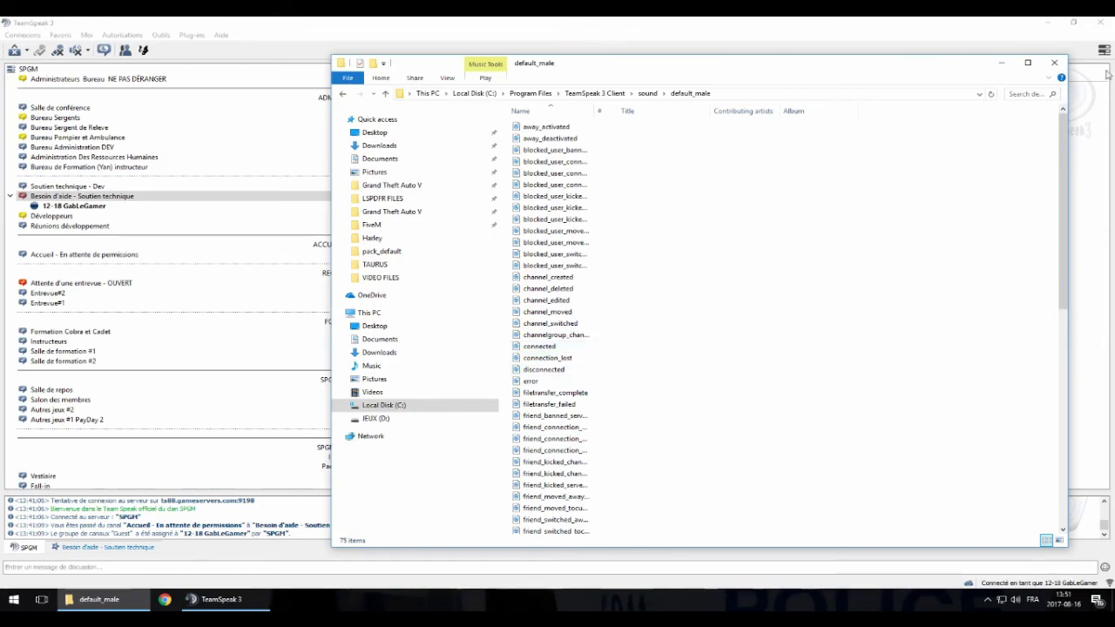
pyautogui.click(1053, 62)
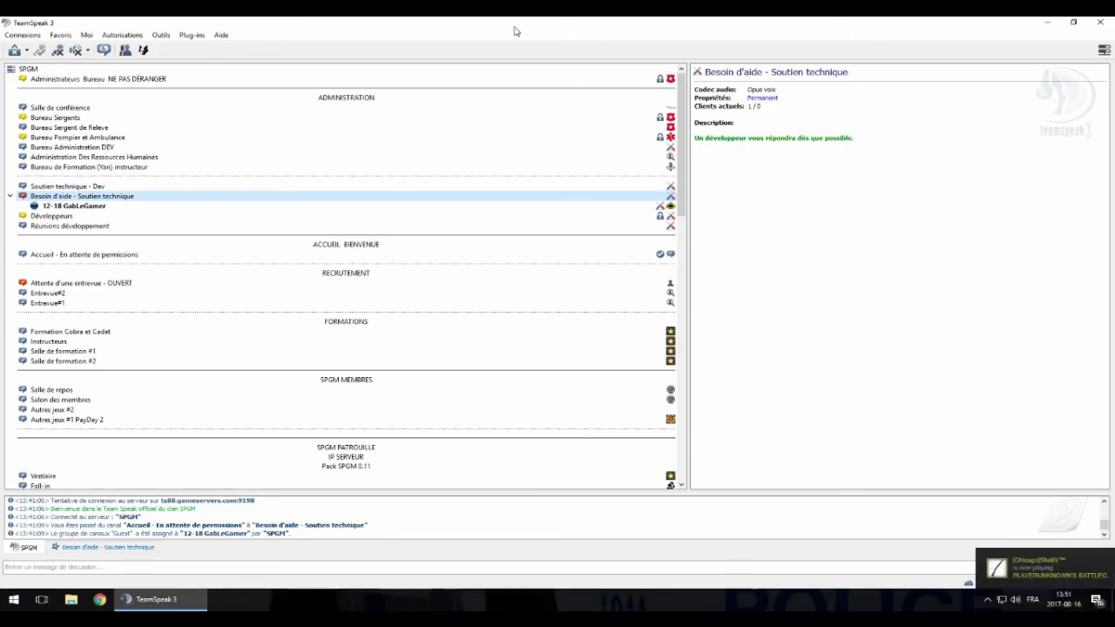
pyautogui.moveTo(494, 190)
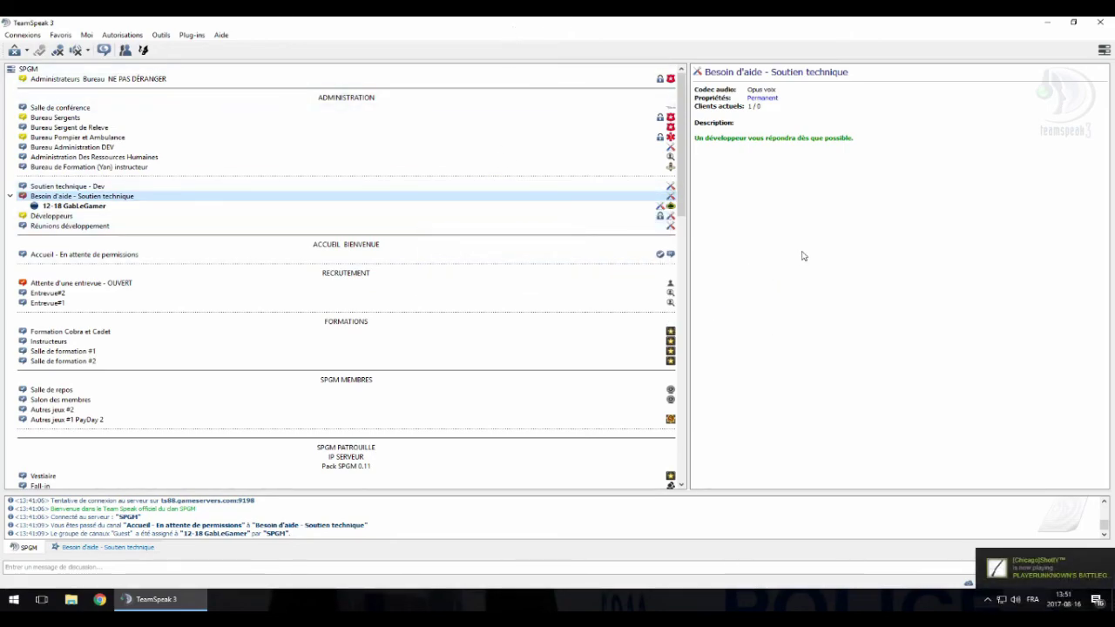